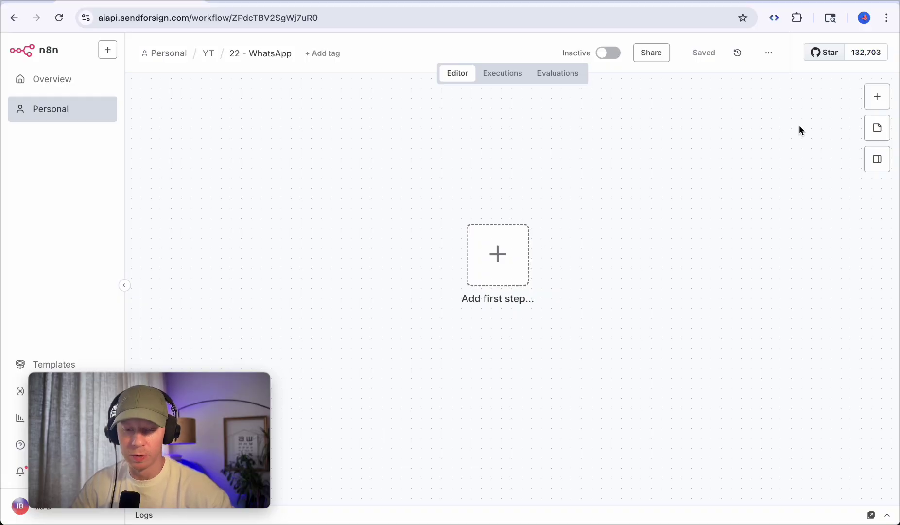
- Add a WhatsApp Business Cloud trigger for incoming messages to the workflow and start creating a new credential for it
left_click(875, 96)
type("wha")
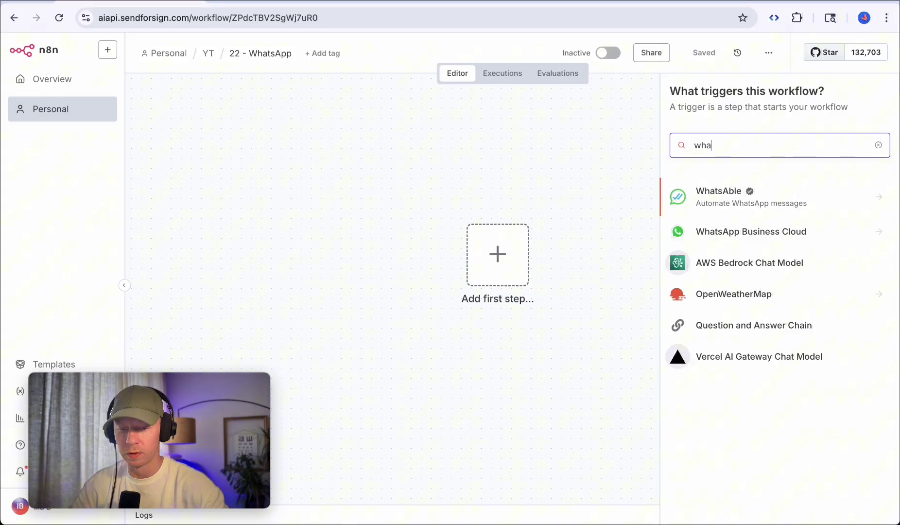
left_click(763, 232)
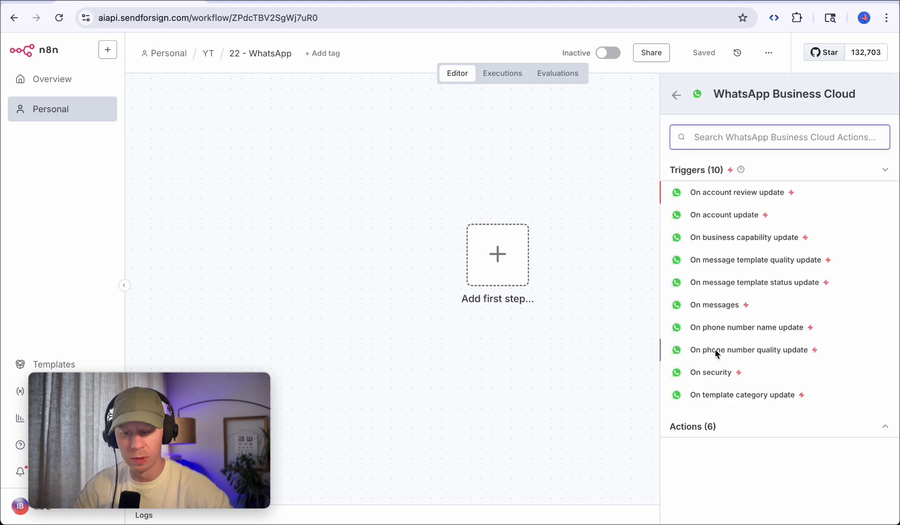
left_click(719, 306)
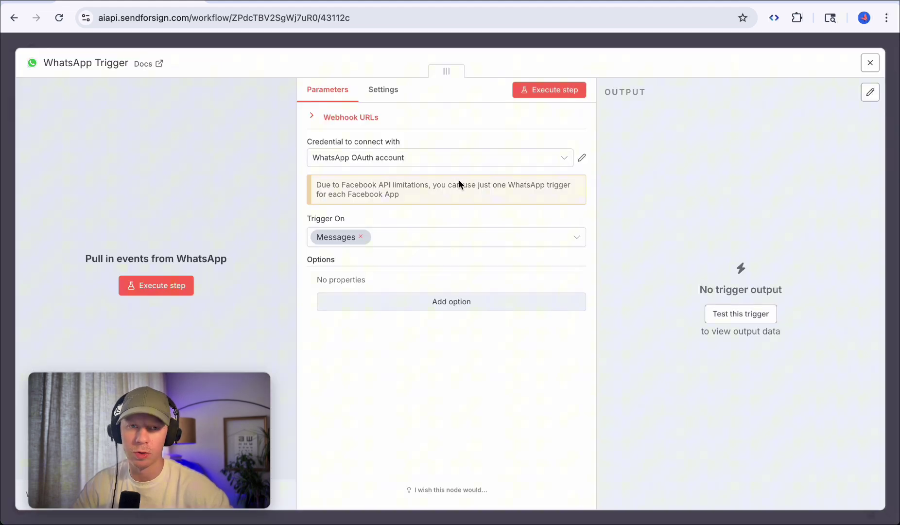
left_click(450, 155)
left_click(416, 219)
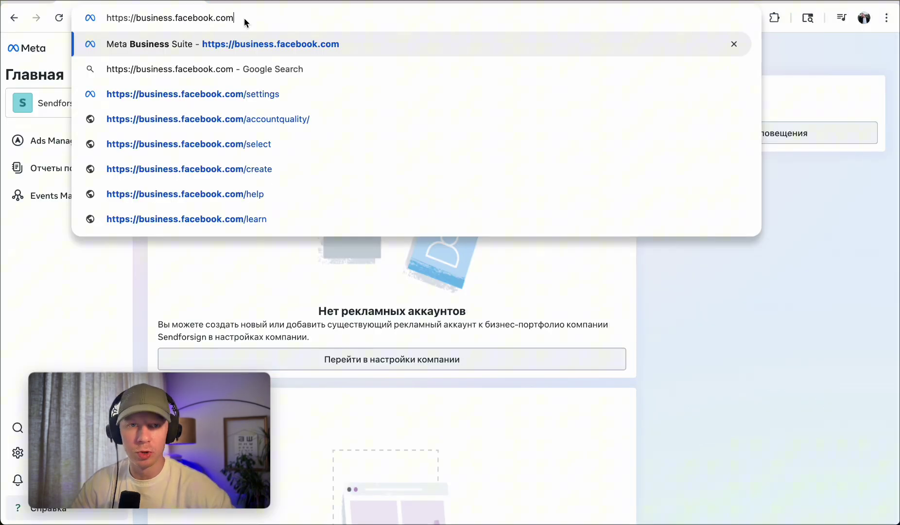
double_click(226, 18)
left_click_drag(213, 18, 177, 18)
left_click(249, 15)
key("Return")
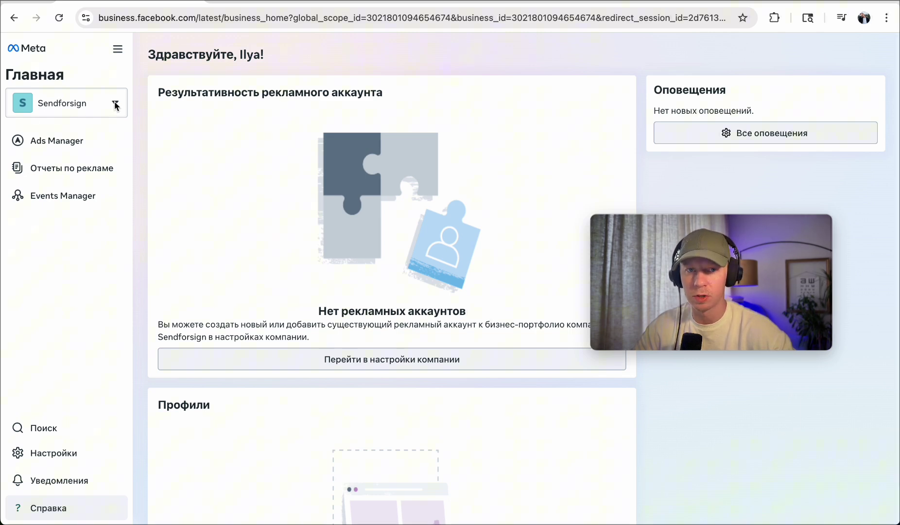
- Start creating a new app from the Apps (Приложения) section of the Sendforsign business portfolio settings
left_click(51, 459)
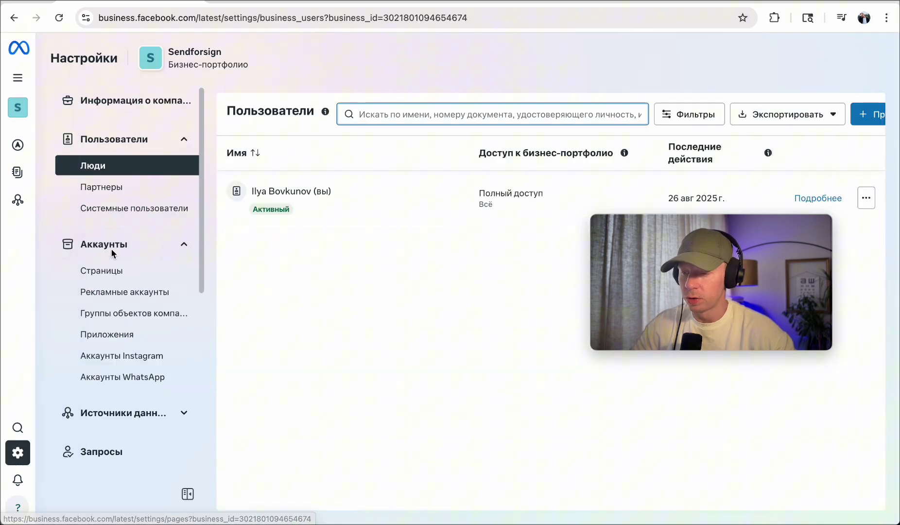
left_click(109, 337)
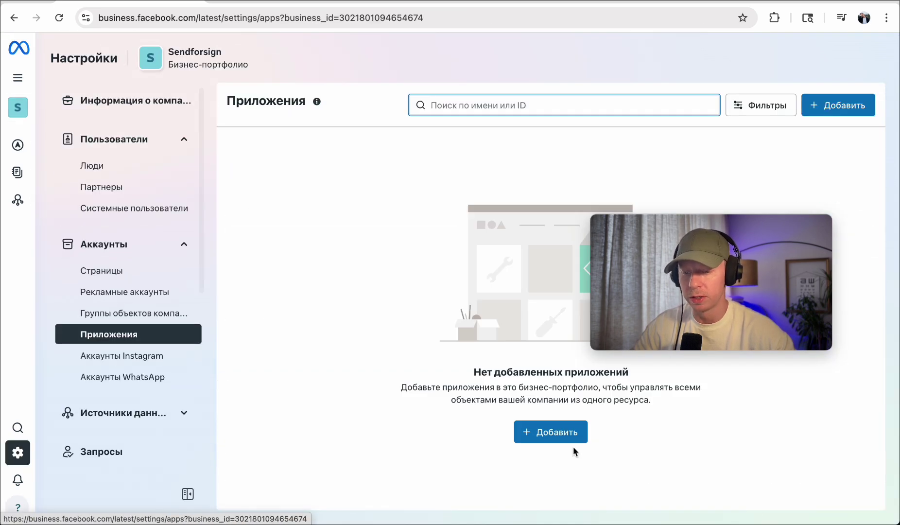
left_click(554, 433)
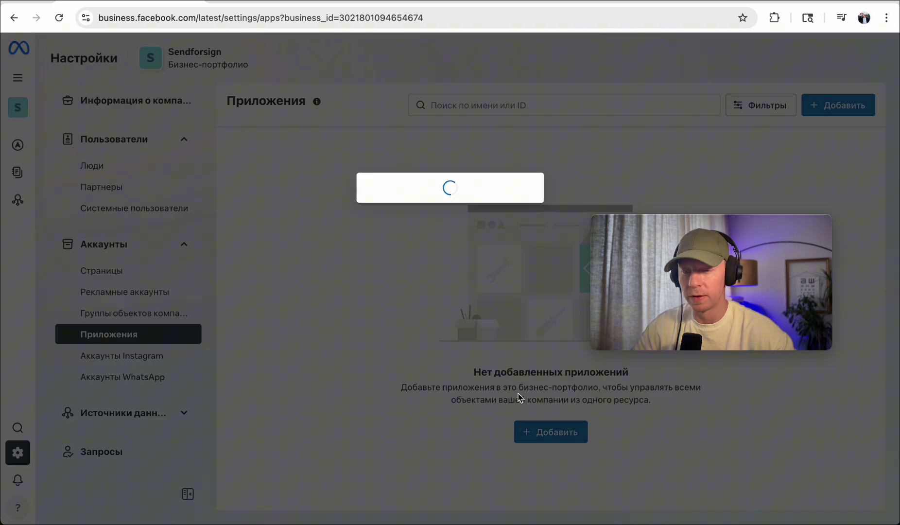
left_click(403, 196)
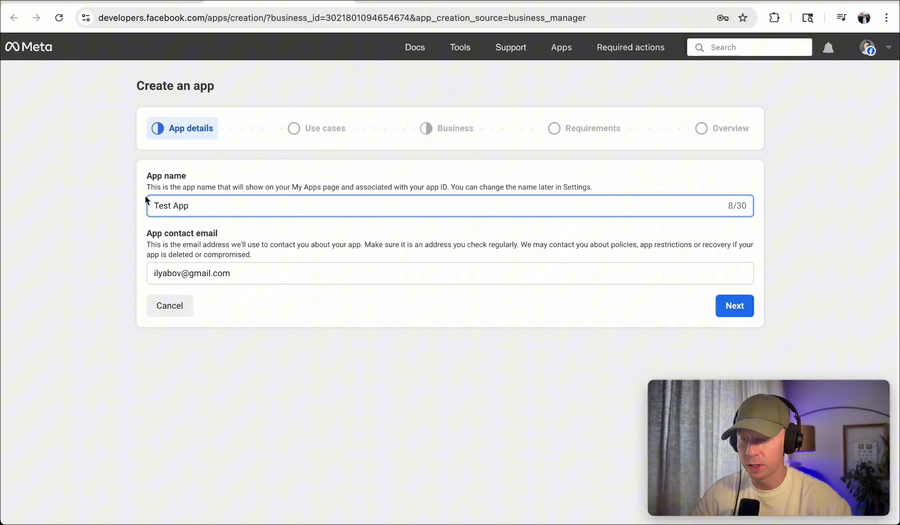
- Keep the app name Test App, choose the Other use case and set the app type to Business
left_click(734, 305)
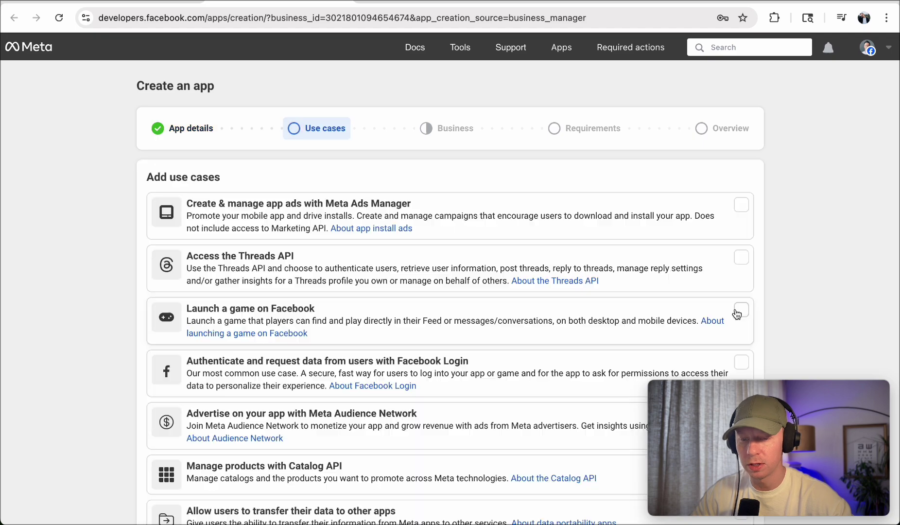
scroll(359, 245, "down", 8)
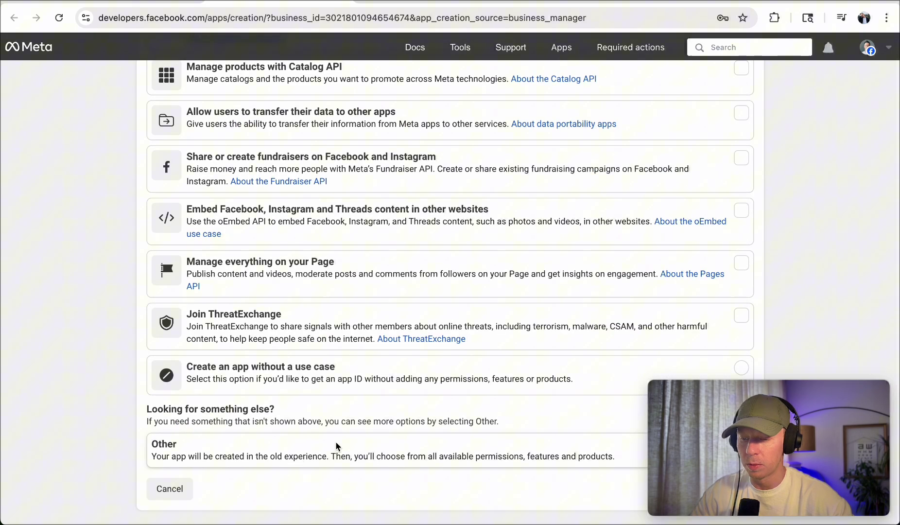
left_click(352, 443)
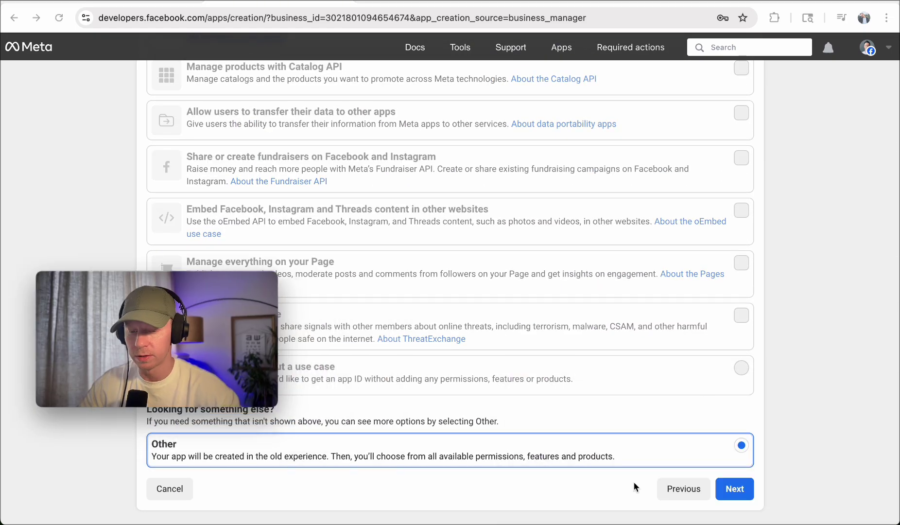
left_click(752, 491)
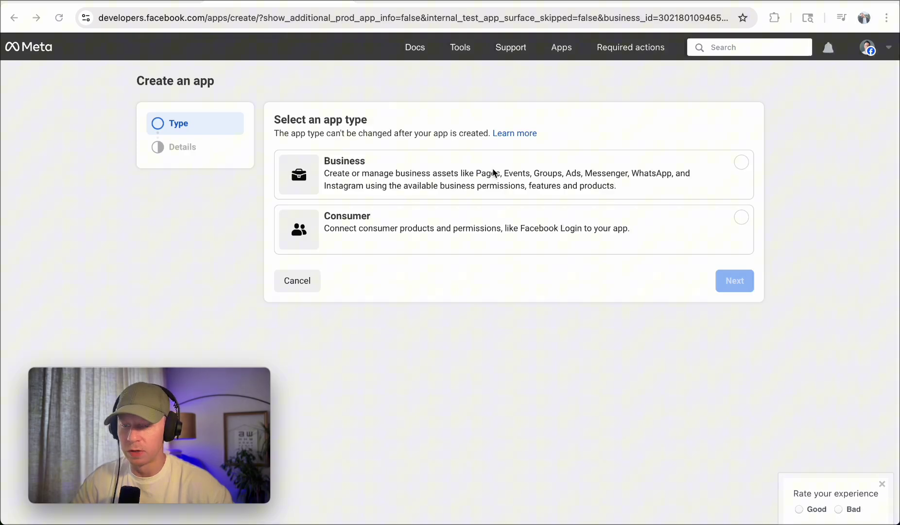
left_click(607, 173)
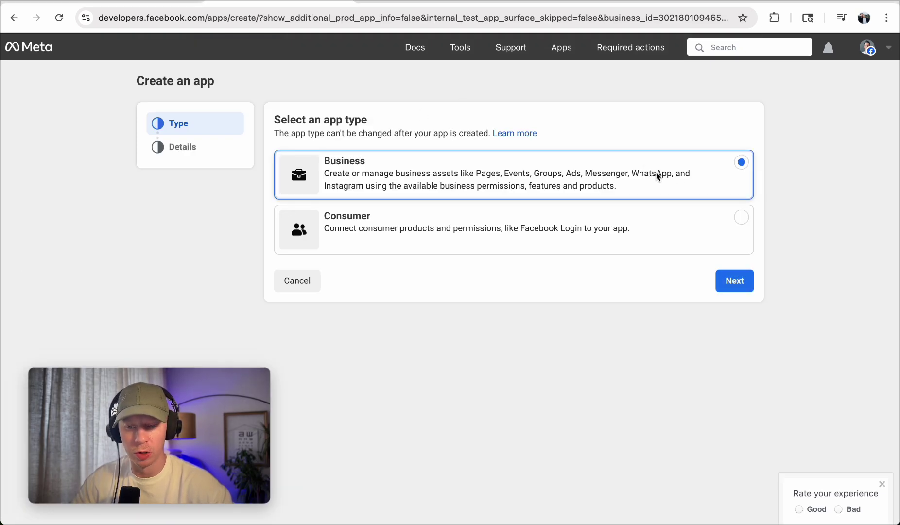
left_click(735, 282)
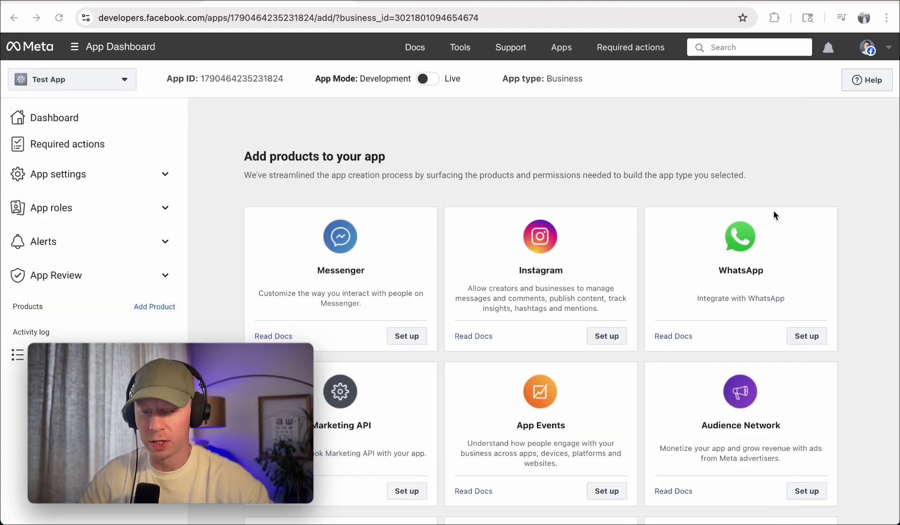
- Set up the WhatsApp product for Test App and open the app's basic settings
scroll(742, 223, "down", 1)
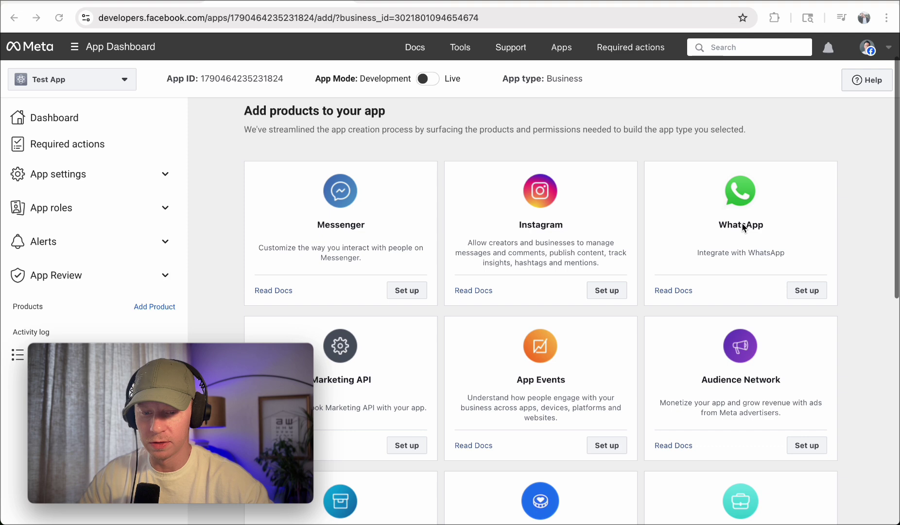
left_click(806, 292)
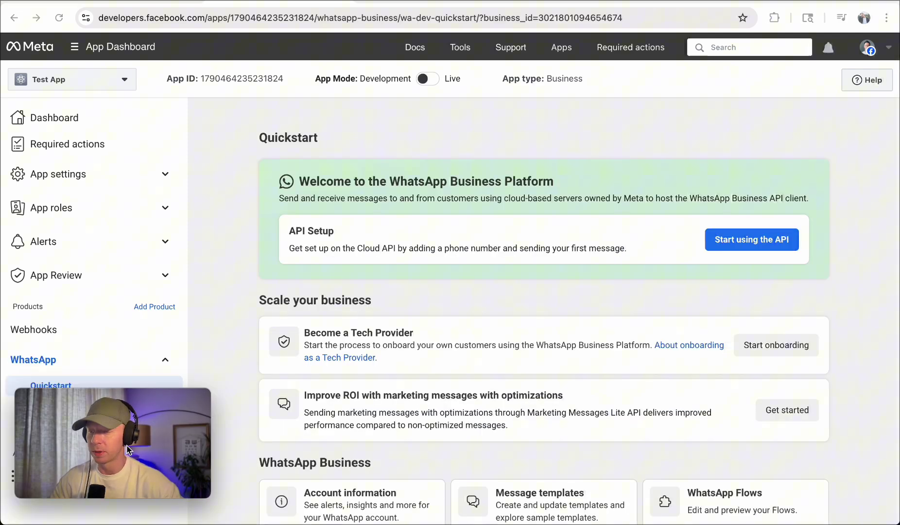
left_click(108, 174)
left_click(47, 202)
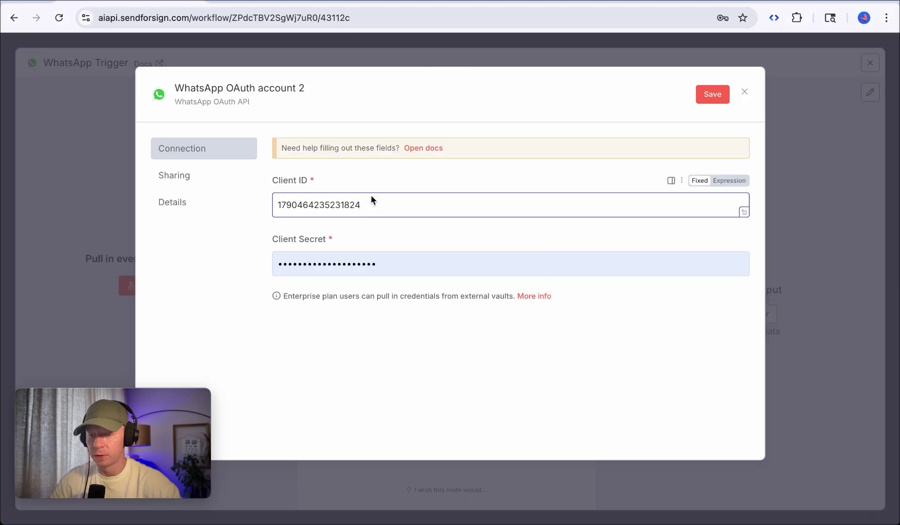
- Copy the app secret from Meta into the n8n credential's Client Secret field and save the credential as WTest
left_click(382, 262)
key("ctrl+Up")
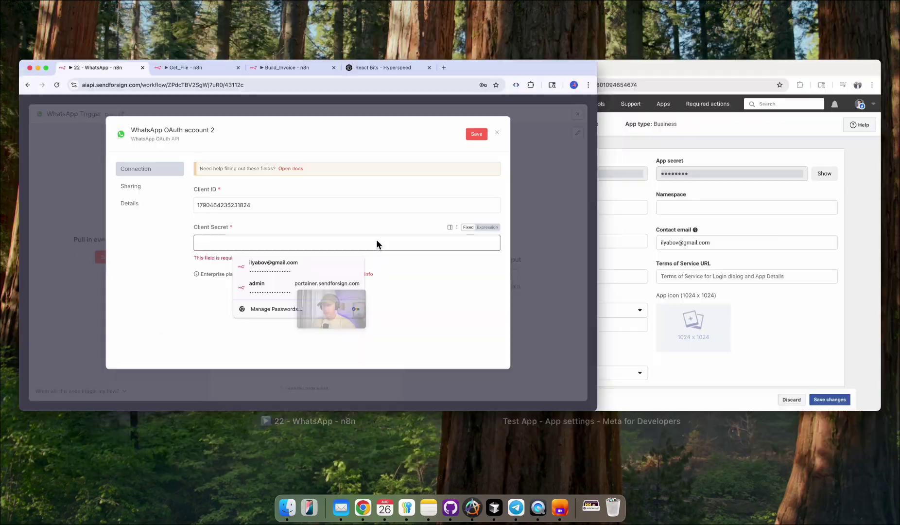
left_click(694, 182)
double_click(575, 159)
key("super+c")
key("super+Tab")
key("super+v")
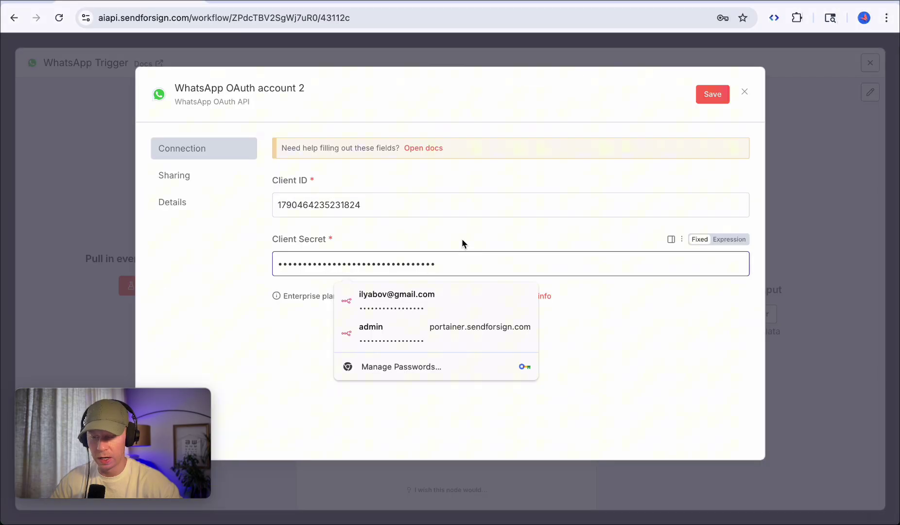
left_click(712, 94)
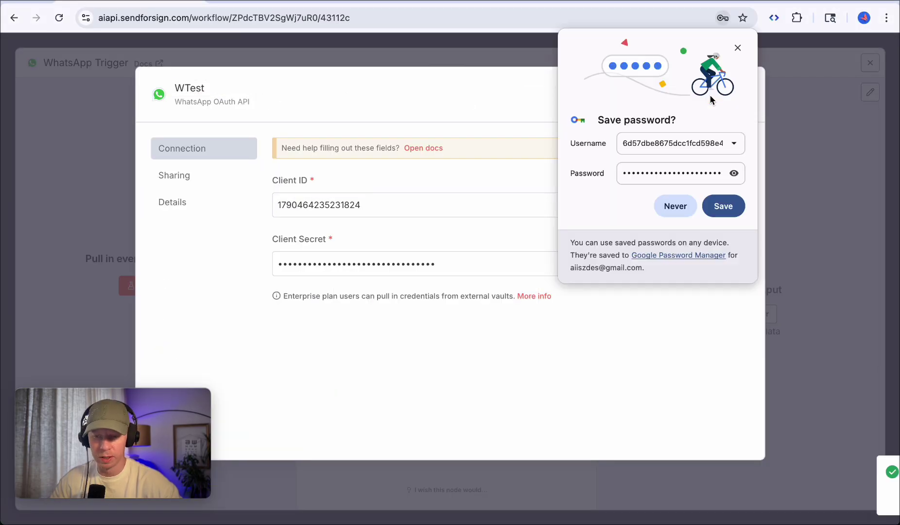
left_click(436, 166)
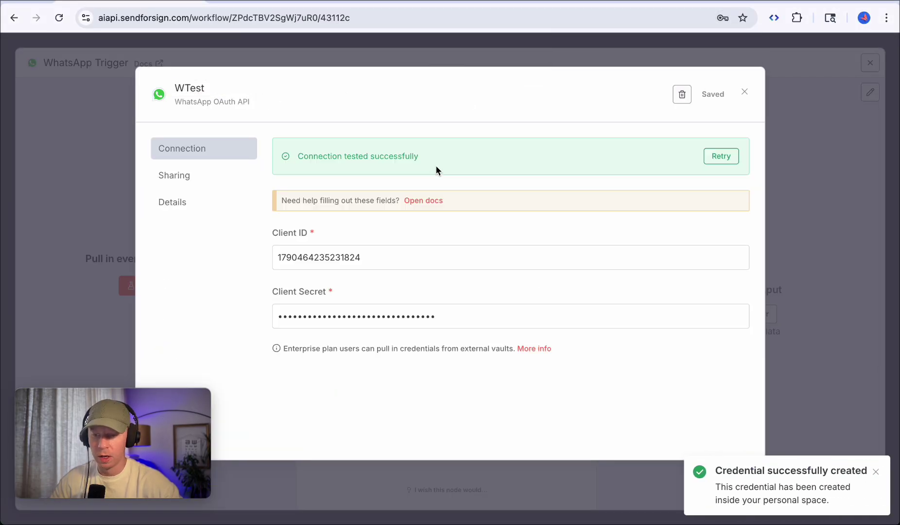
left_click(745, 92)
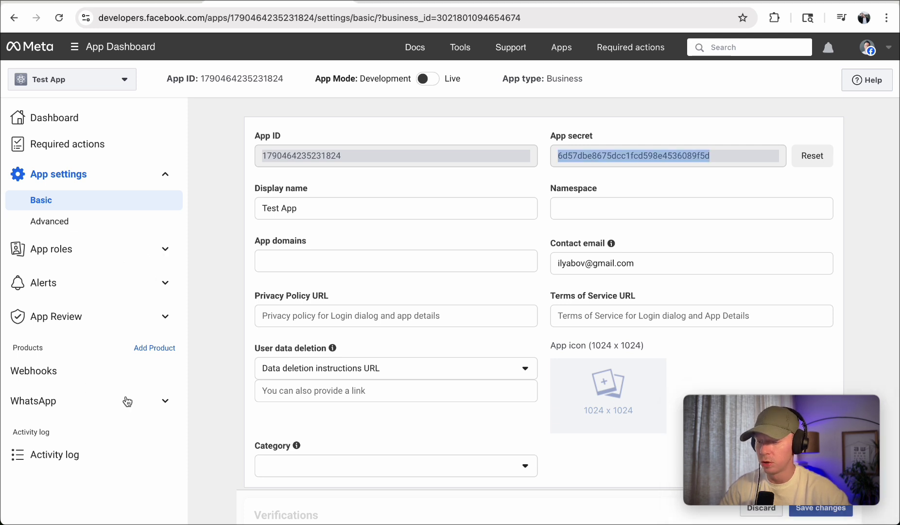
- Open the WhatsApp API setup in Meta and request a new test number as the sender
left_click(88, 408)
left_click(57, 419)
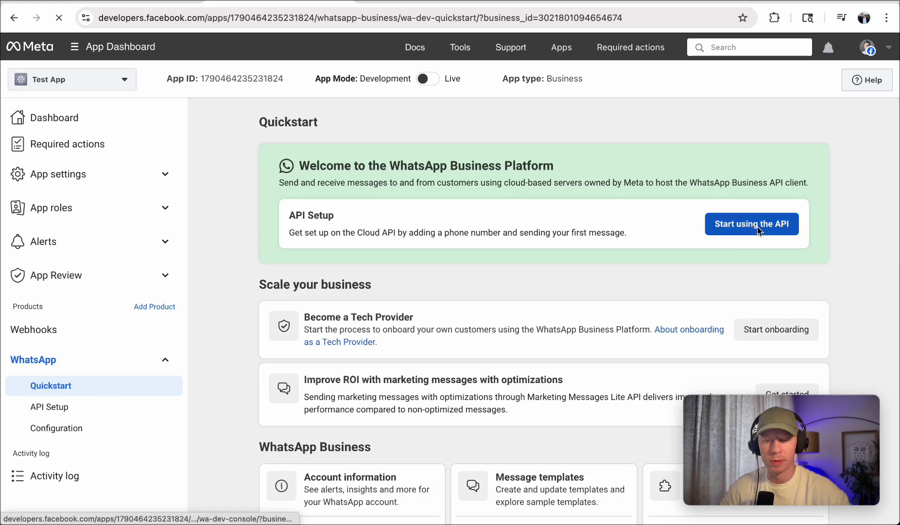
left_click(758, 227)
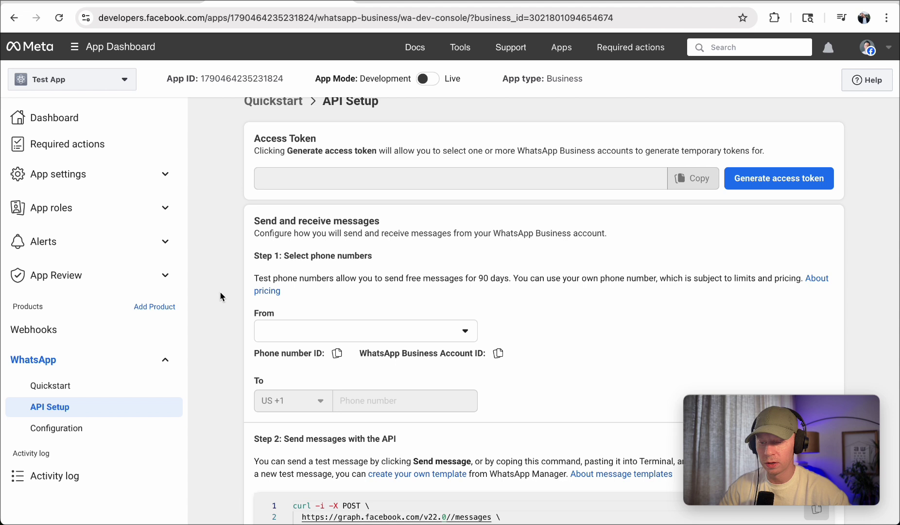
left_click(391, 323)
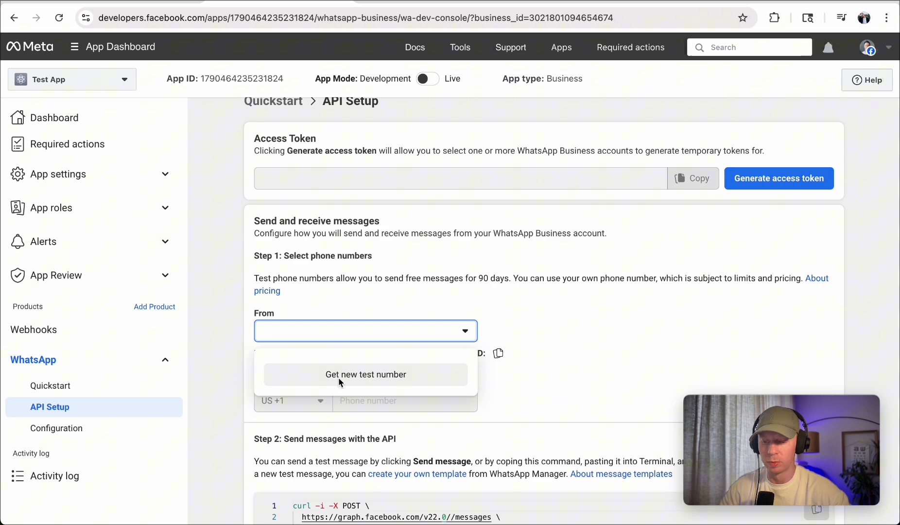
left_click(373, 375)
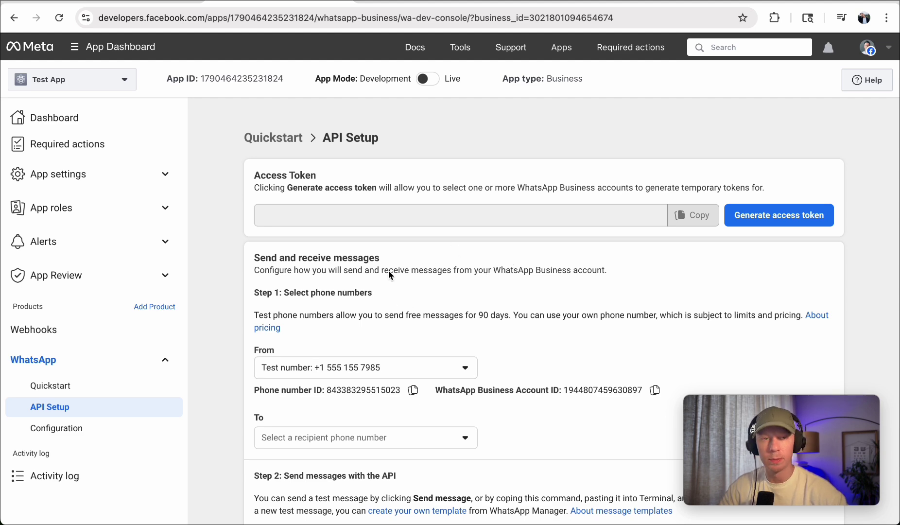
- Switch to WhatsApp and check the chat with the new test number
key("ctrl+Up")
left_click(339, 126)
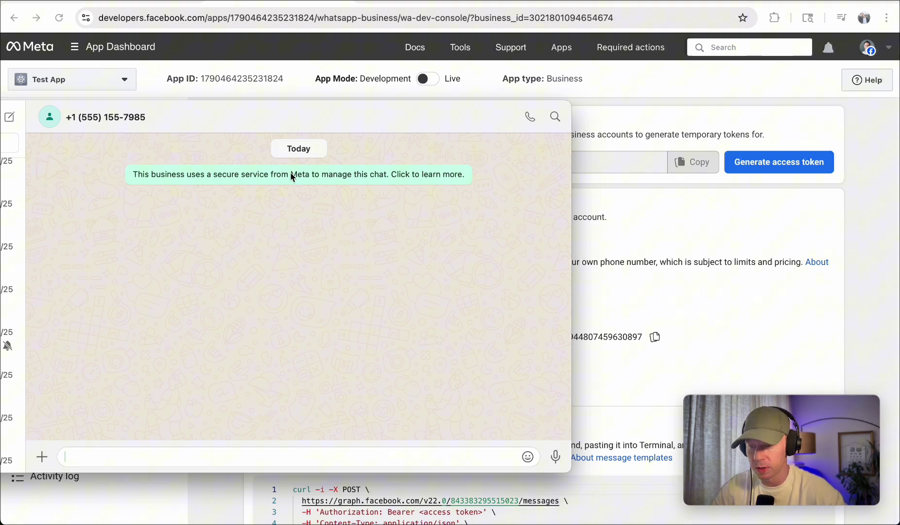
key("Escape")
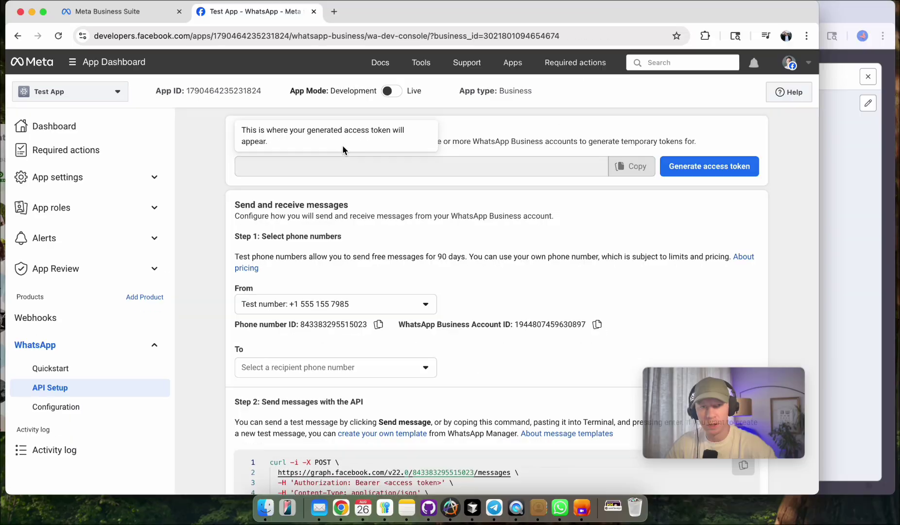
- Execute the WhatsApp Trigger in n8n and send the message "привет" to the test number from WhatsApp
key("ctrl+Up")
left_click(627, 204)
left_click(525, 92)
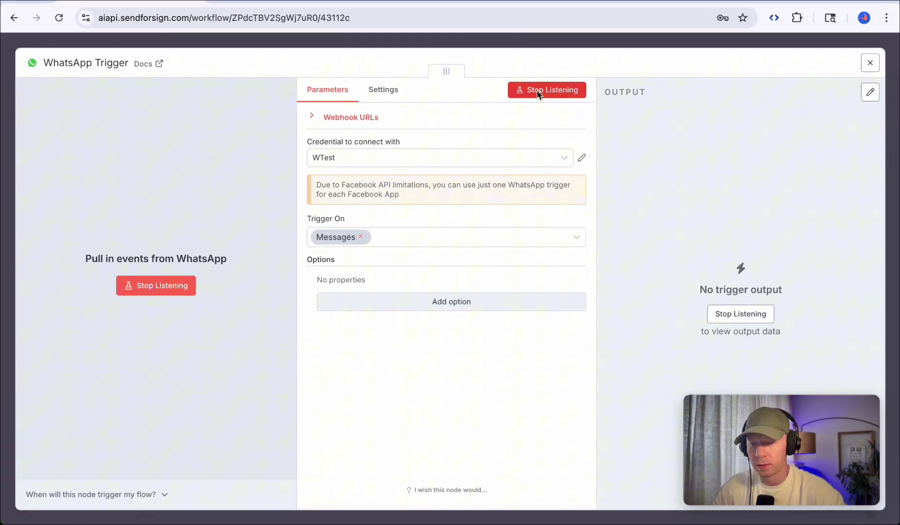
key("super+grave")
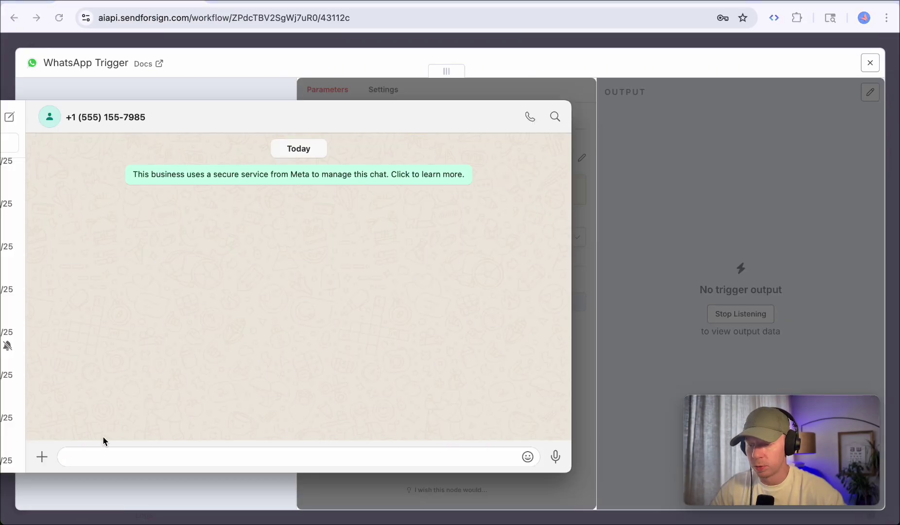
type("привет")
key("Return")
left_click(739, 426)
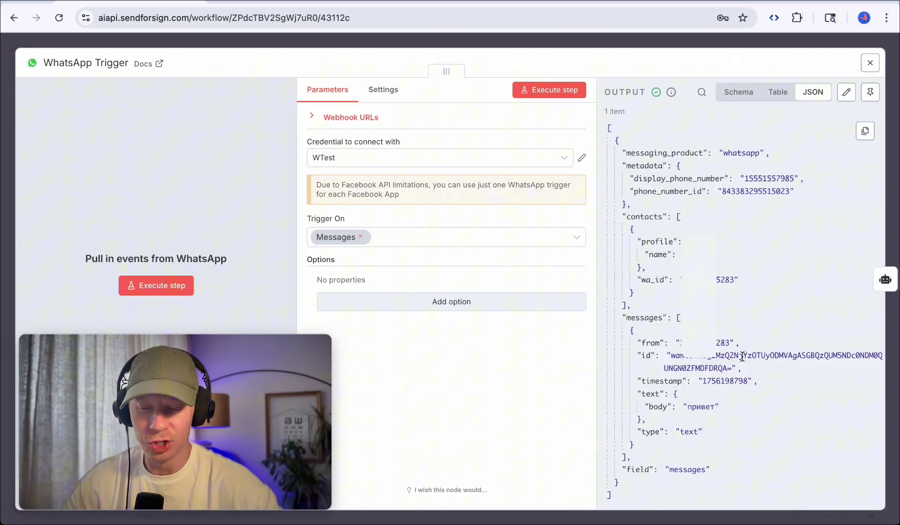
- Examine the message body in the WhatsApp Trigger's JSON output and return to the workflow canvas
scroll(739, 422, "down", 2)
left_click_drag(678, 375, 724, 379)
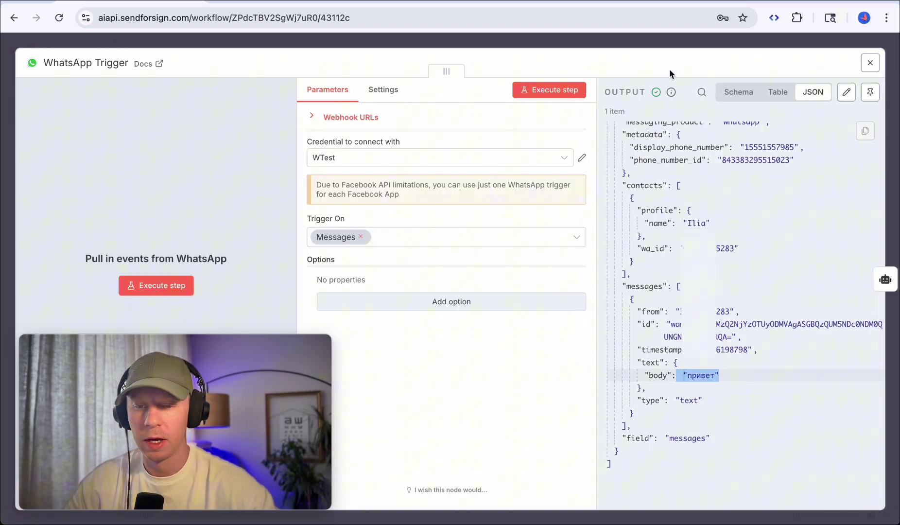
left_click(694, 45)
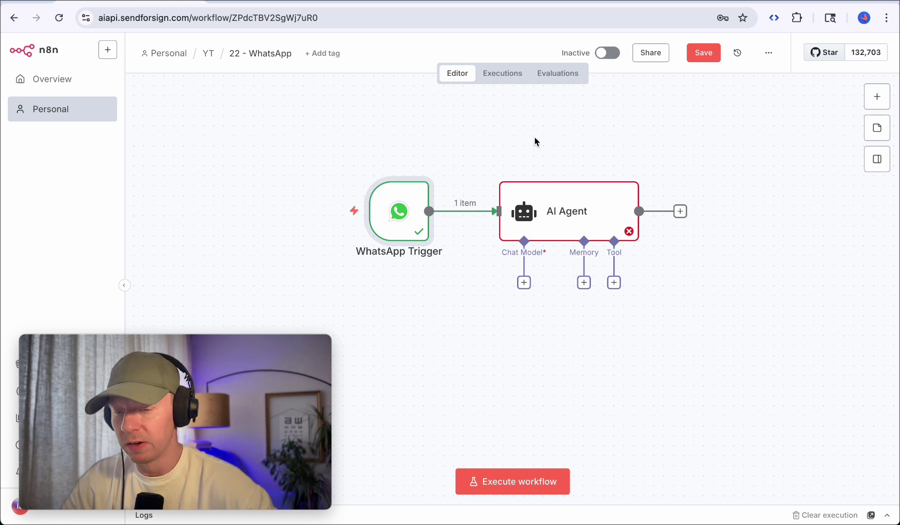
mouse_move(580, 238)
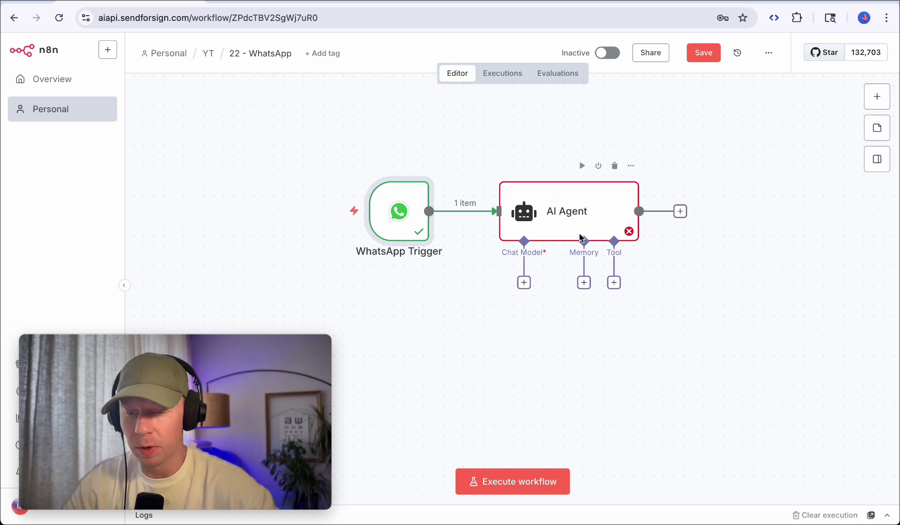
- Attach an OpenAI Chat Model using the AIAPI credential and gpt-4.1-mini to the AI Agent
left_click(524, 282)
scroll(685, 391, "down", 5)
left_click(733, 427)
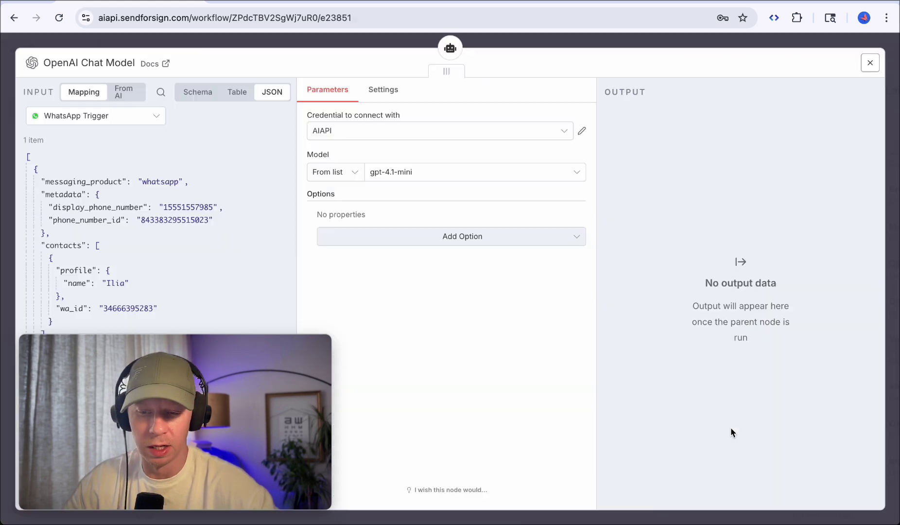
key("Escape")
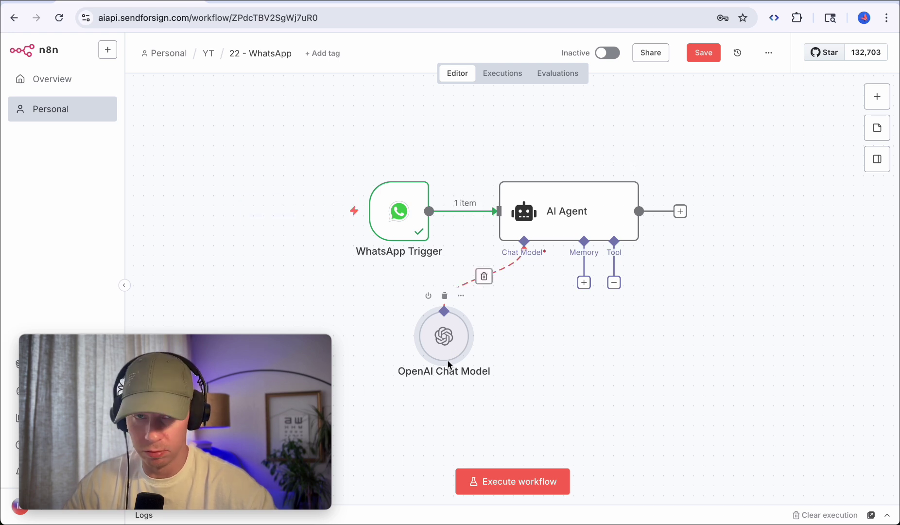
- Add a WhatsApp Business Cloud node with the Send message action after the AI Agent
left_click(877, 96)
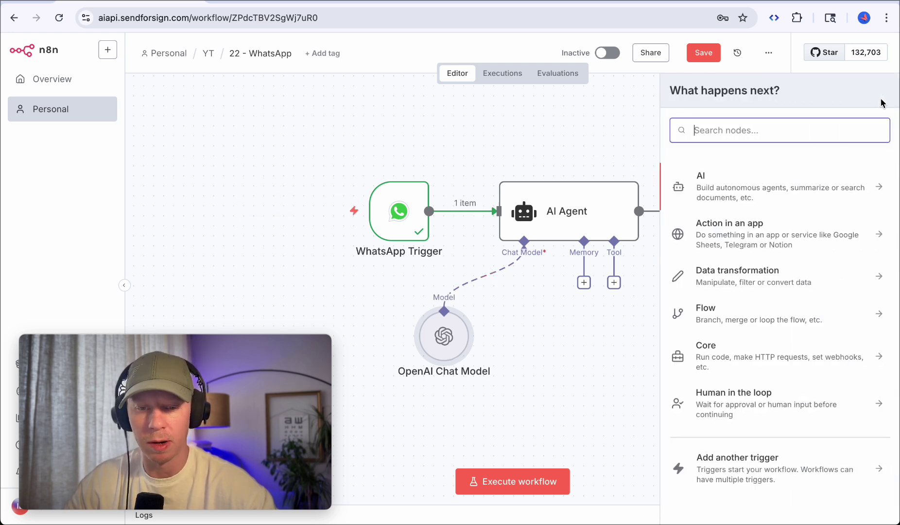
left_click(880, 97)
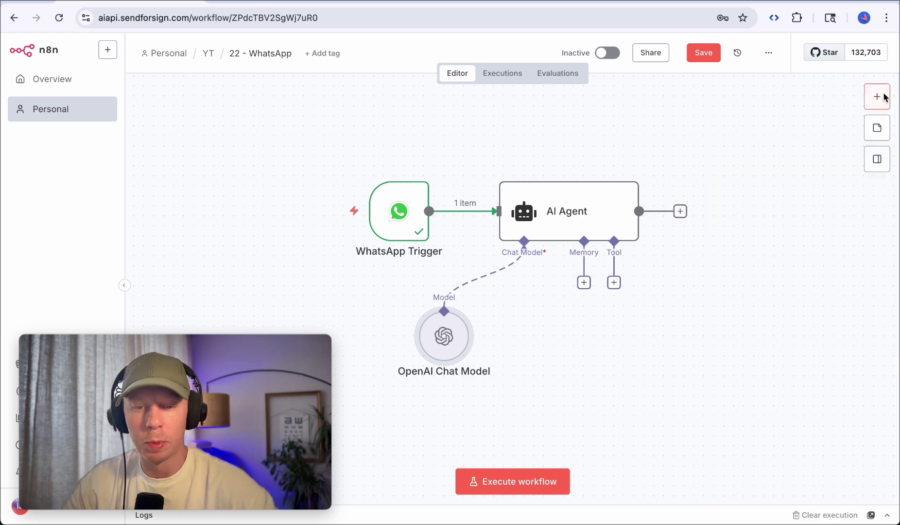
left_click(880, 96)
type("wha")
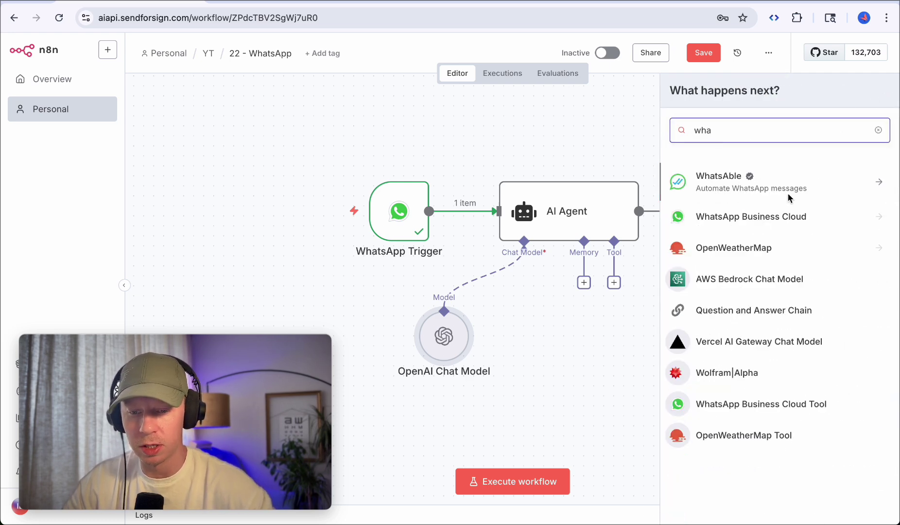
left_click(748, 219)
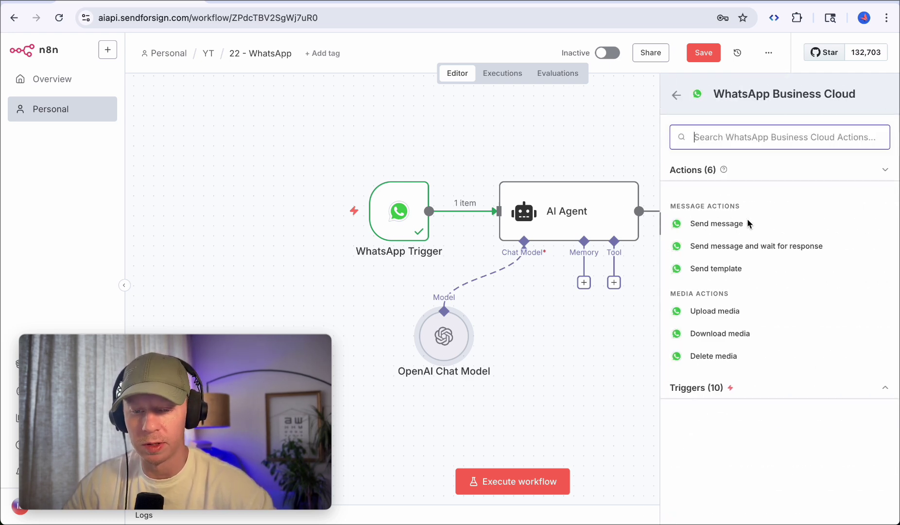
left_click(715, 224)
key("Escape")
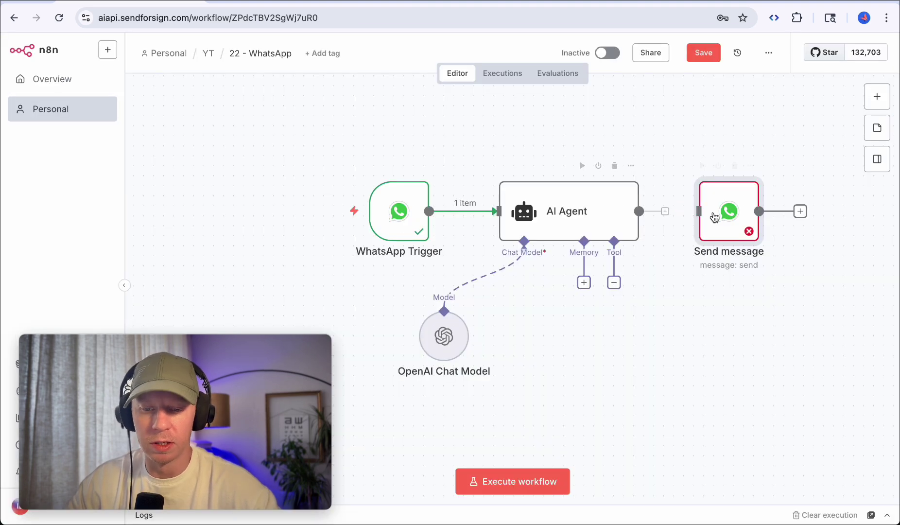
- Create a new WhatsApp API credential for the Send message node and paste in the Business Account ID copied from Meta
double_click(733, 200)
left_click(504, 131)
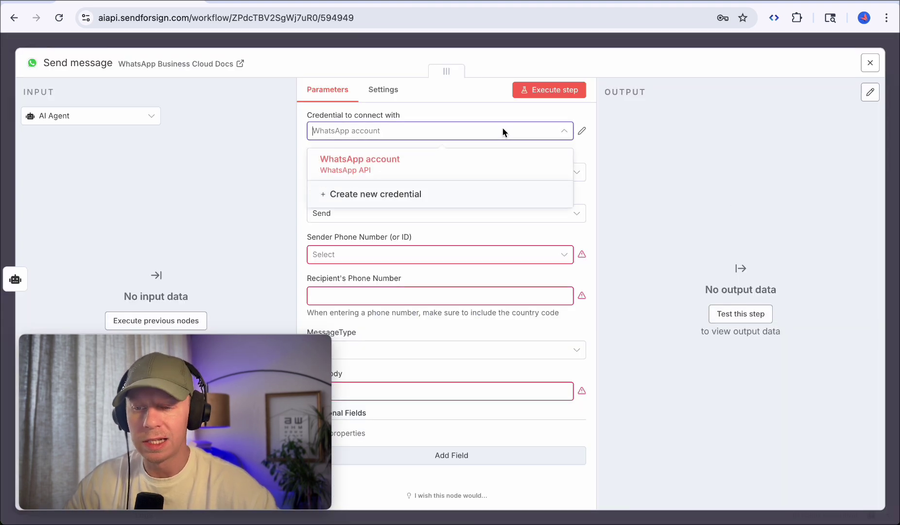
left_click(418, 194)
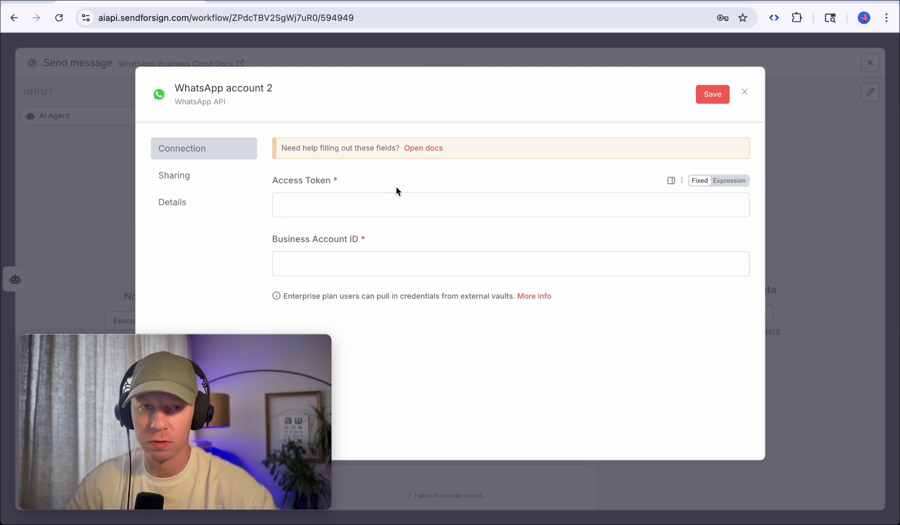
key("ctrl+Tab")
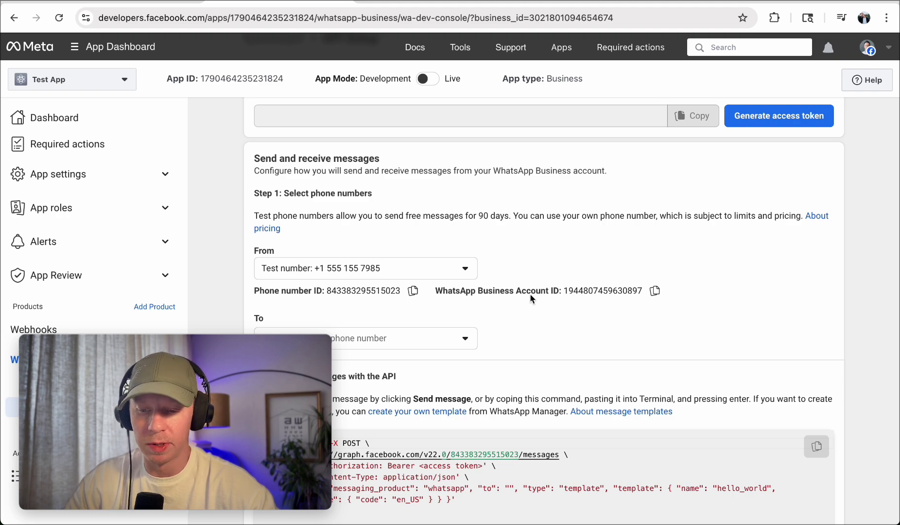
left_click(655, 291)
key("ctrl+Up")
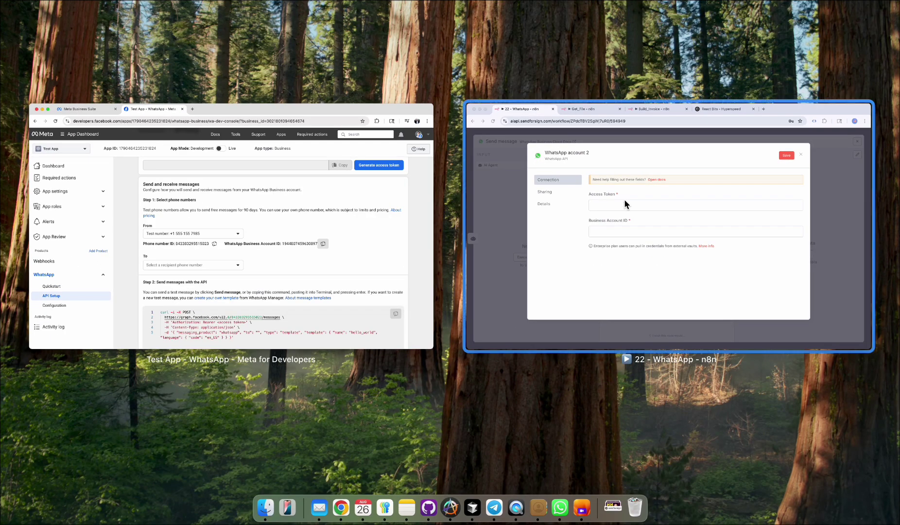
left_click(625, 203)
key("super+v")
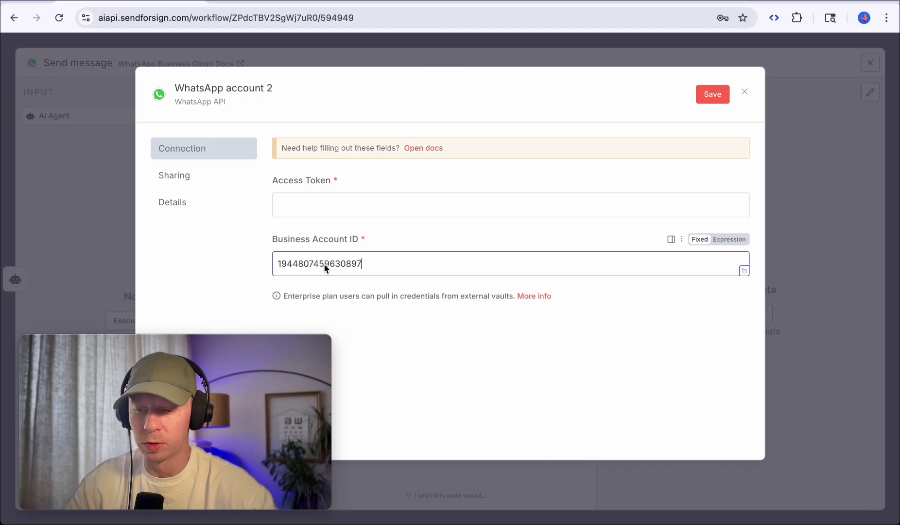
- Generate an access token in Meta by reconnecting the account to Test App and paste it into the credential's Access Token field
left_click(331, 203)
key("ctrl+Up")
left_click(722, 210)
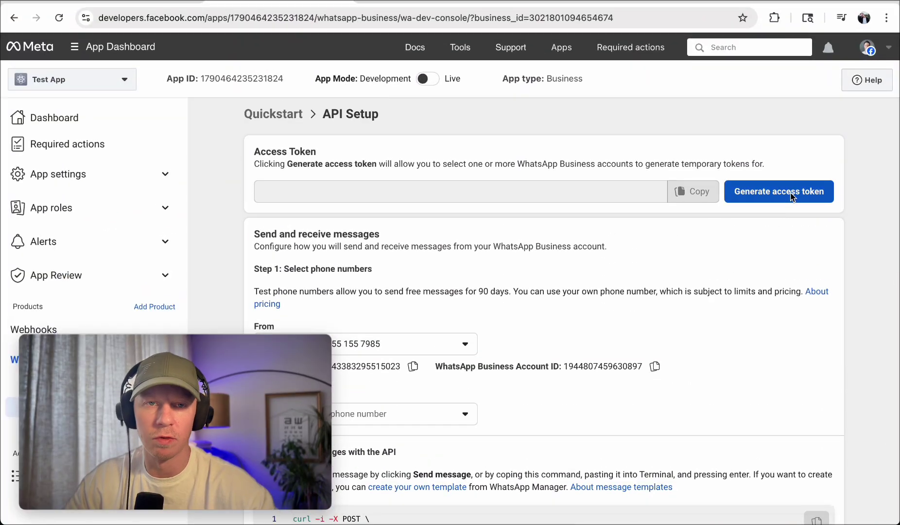
left_click(789, 196)
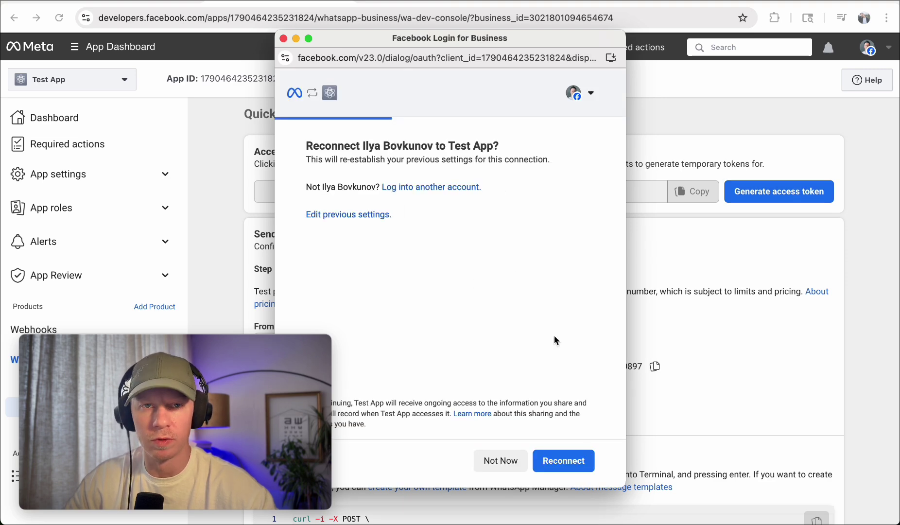
left_click(564, 461)
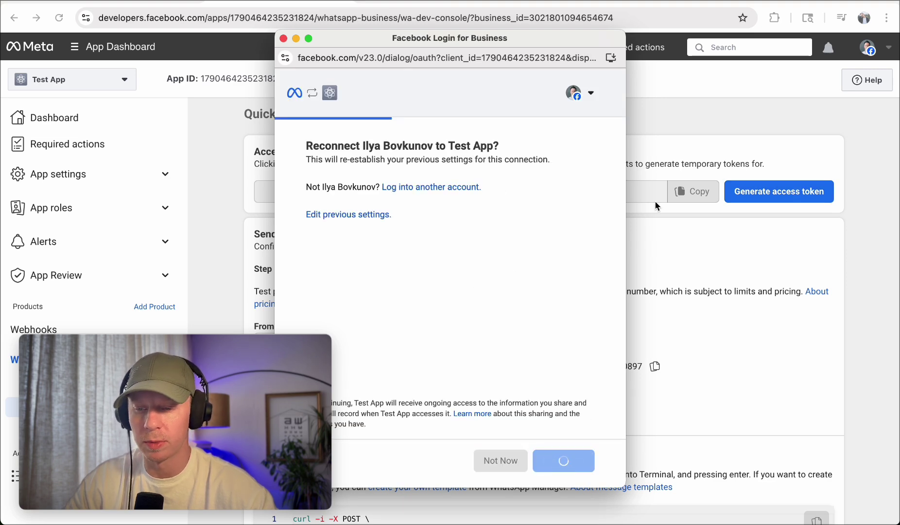
left_click_drag(471, 199, 514, 196)
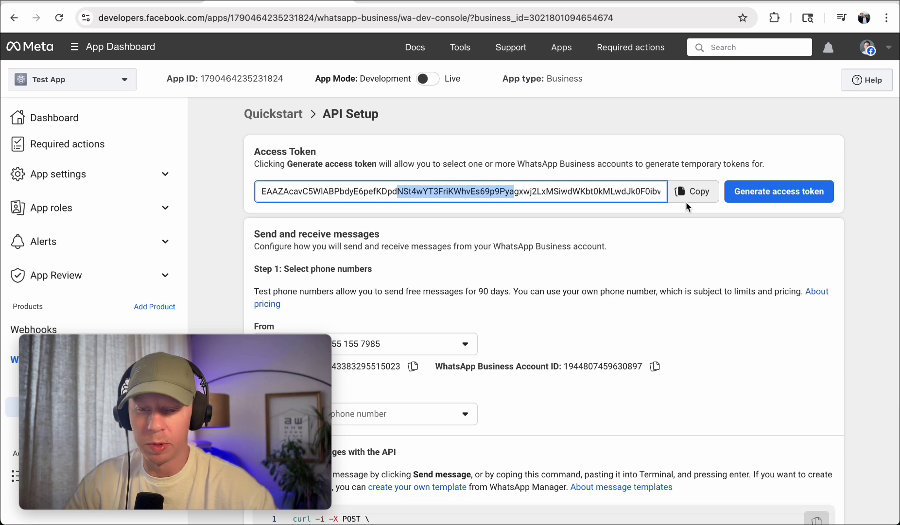
left_click(705, 195)
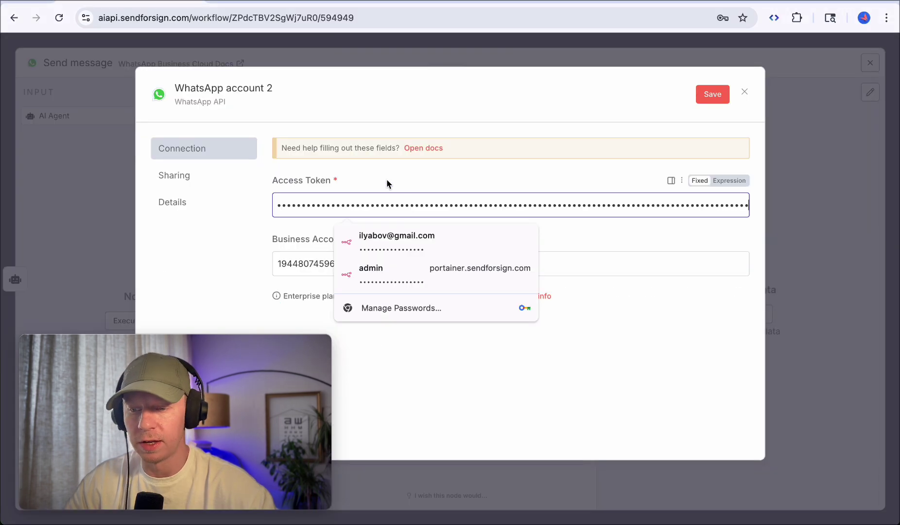
left_click(388, 178)
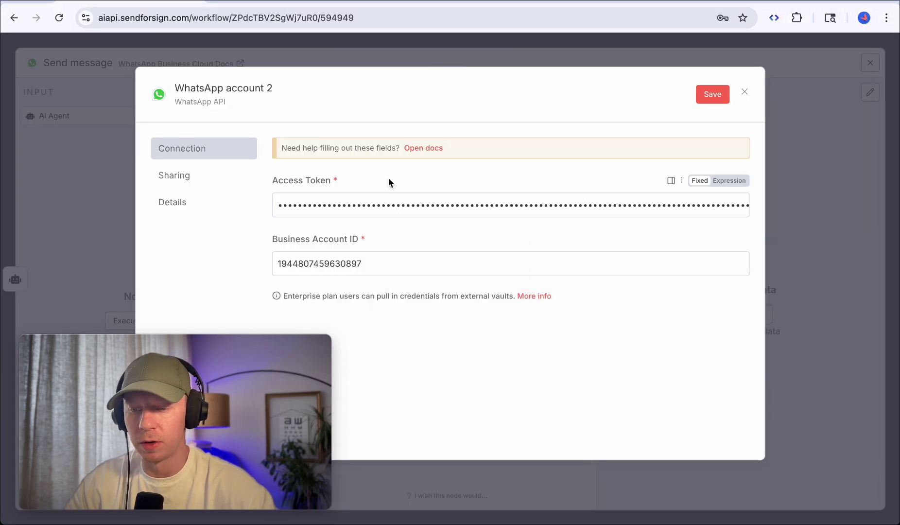
- Save the new WhatsApp API credential and dismiss the browser's password update prompt
left_click(715, 94)
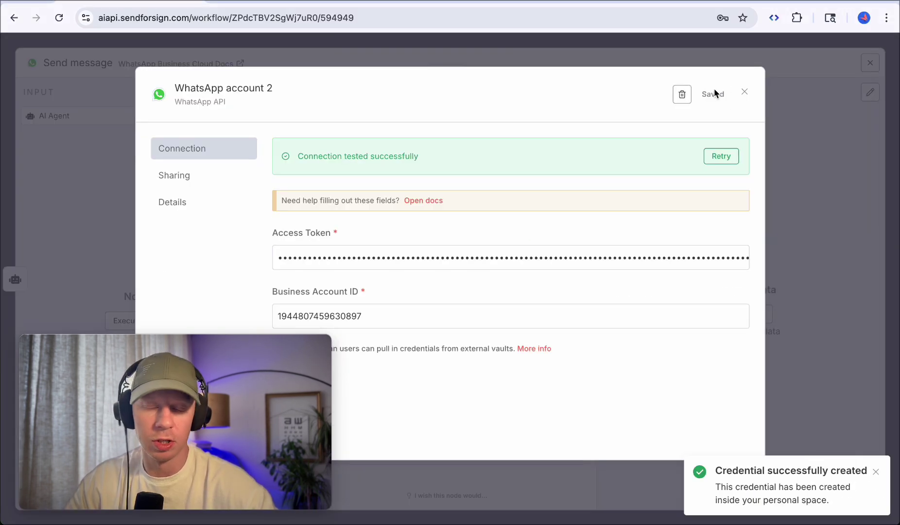
left_click(744, 92)
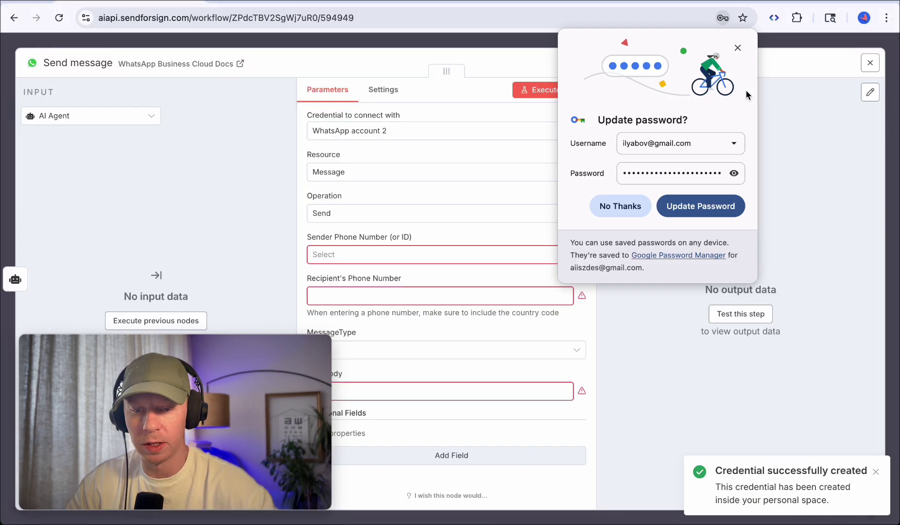
left_click(525, 115)
- Select the Test Number as sender and map the WhatsApp Trigger's metadata phone_number_id to the recipient's phone number
left_click(354, 252)
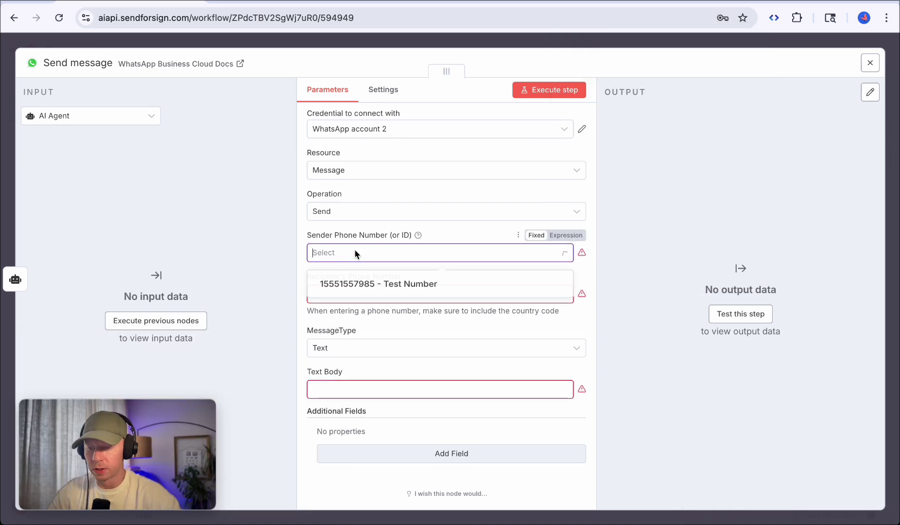
left_click(355, 284)
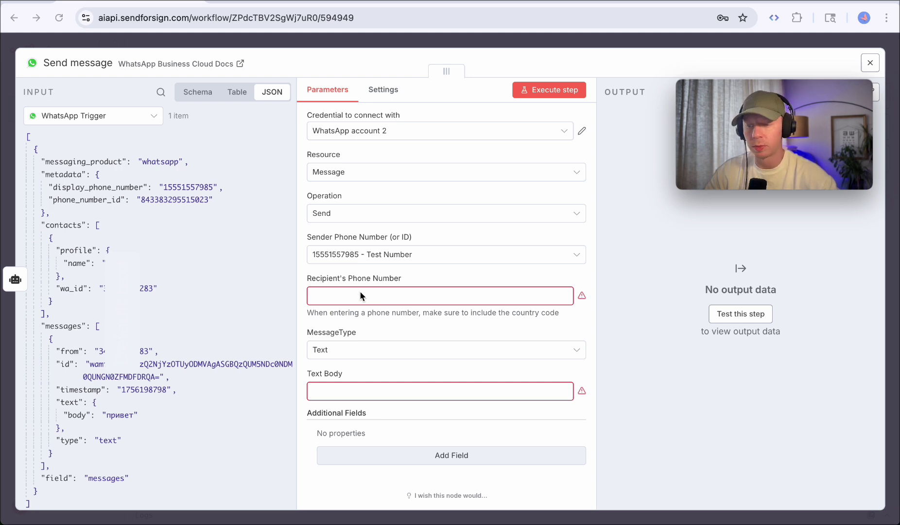
left_click_drag(176, 200, 414, 319)
scroll(405, 329, "down", 1)
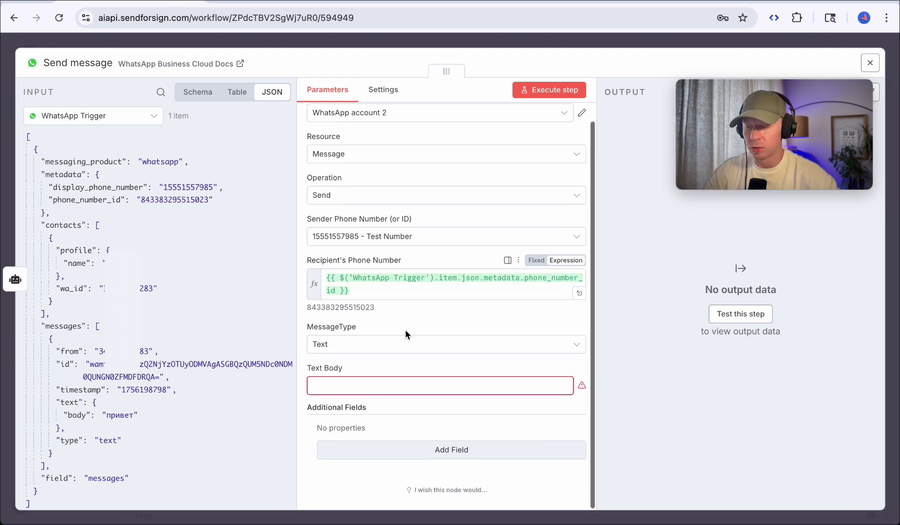
- Set the Send message node's Text Body to the expression {{ $json.ouput }} and return to the canvas
left_click(344, 382)
type("{{ $json.ouput }}")
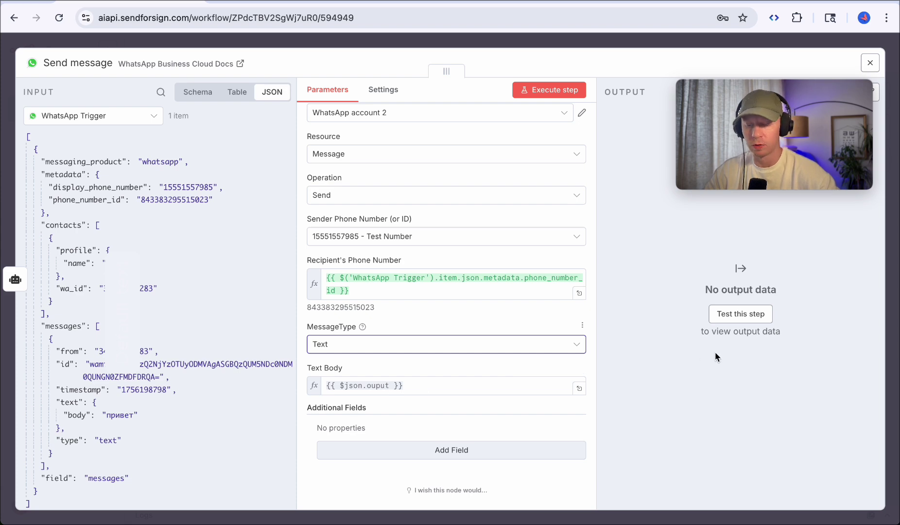
key("Escape")
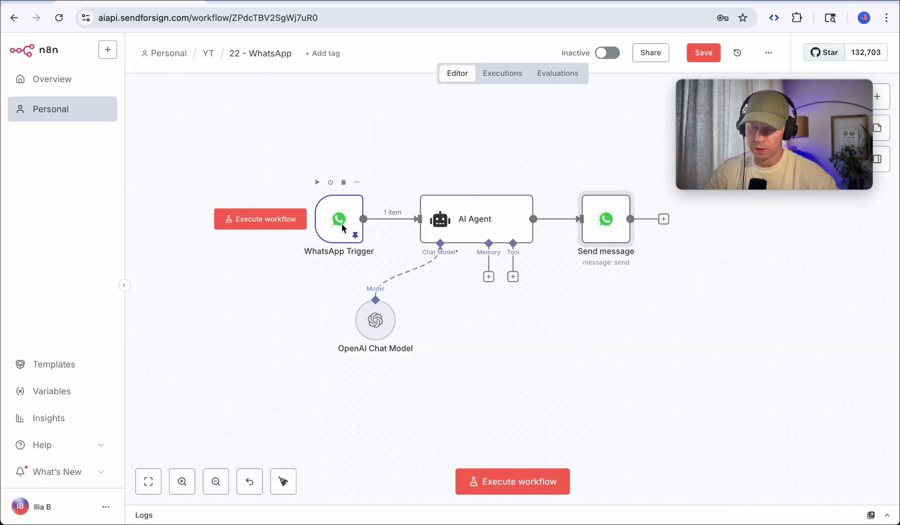
- Set the AI Agent's prompt source to Define below with the expression {{ $json.messages[0].text.body }} and execute the agent
double_click(342, 227)
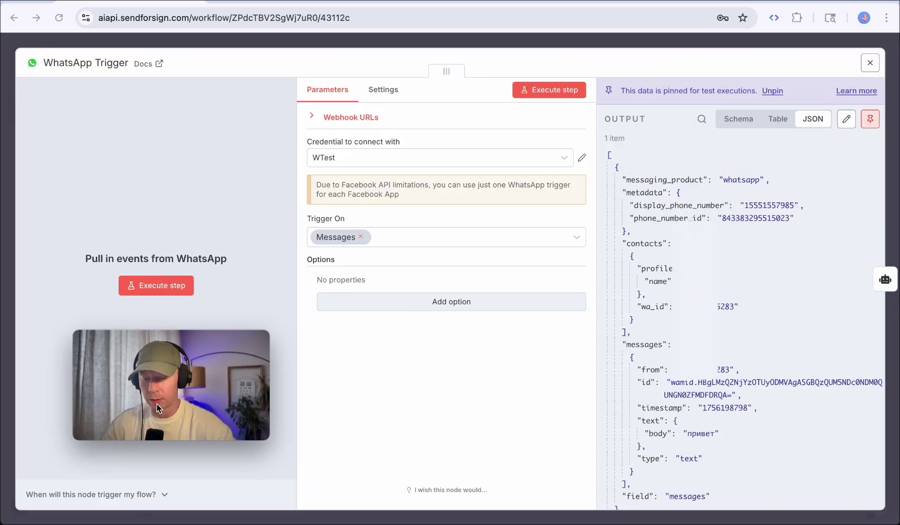
scroll(817, 233, "down", 2)
left_click(885, 280)
left_click(405, 175)
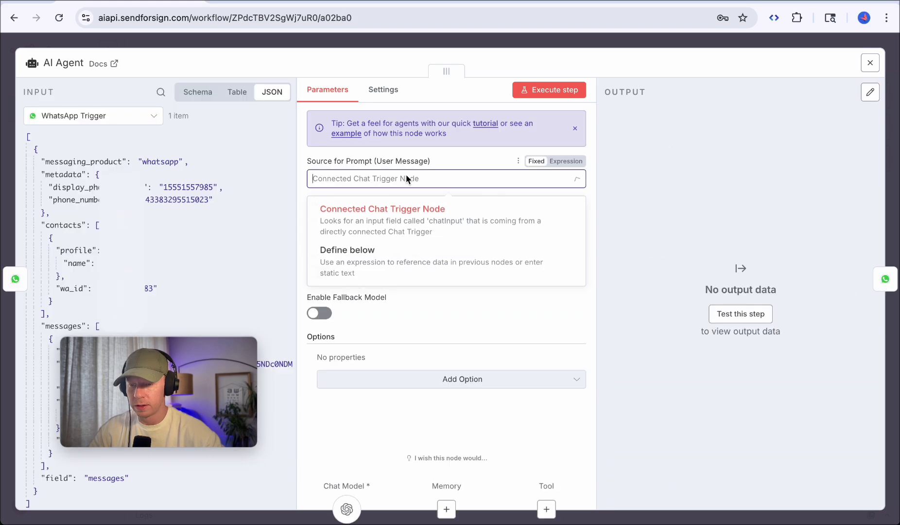
left_click(390, 252)
left_click(424, 223)
type("{{ $json.messages[0].text.body }}")
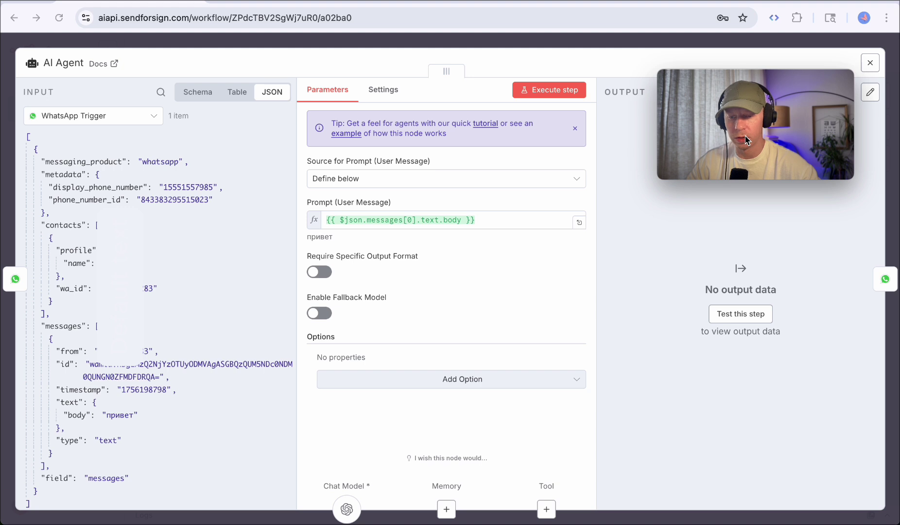
left_click(574, 89)
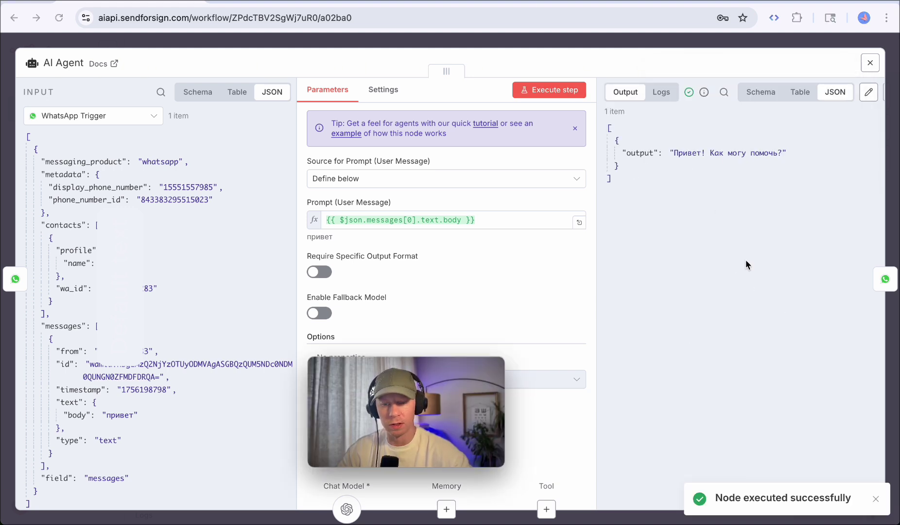
- Correct the Send message node's Text Body to {{ $json.output }} and execute the node
left_click(885, 279)
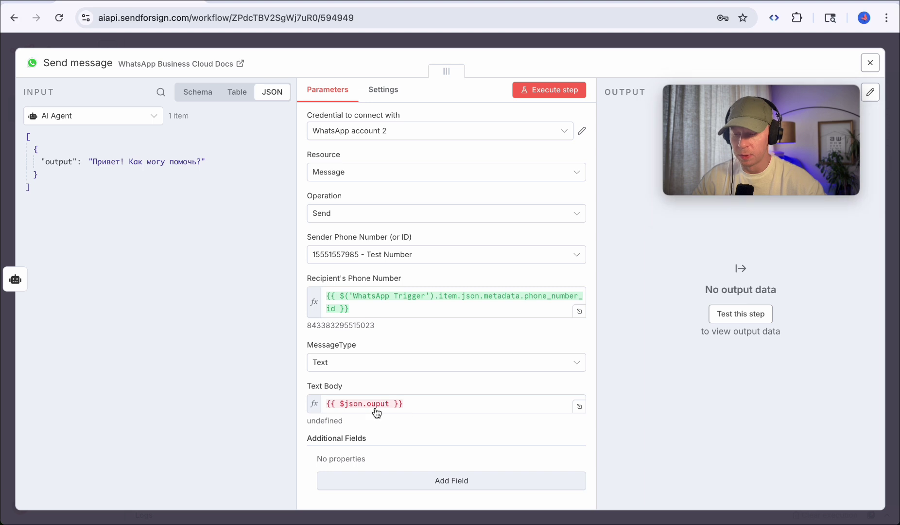
left_click(376, 406)
type("t")
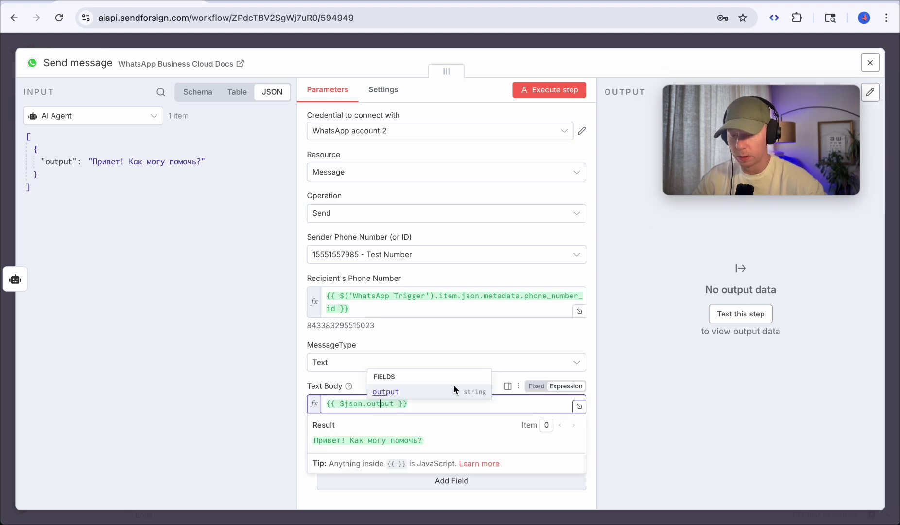
left_click(662, 366)
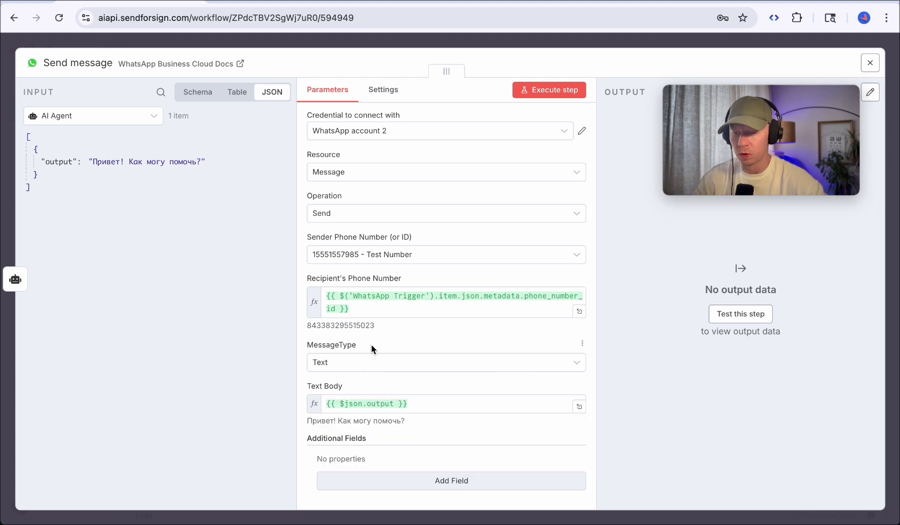
scroll(467, 219, "down", 2)
scroll(467, 218, "up", 2)
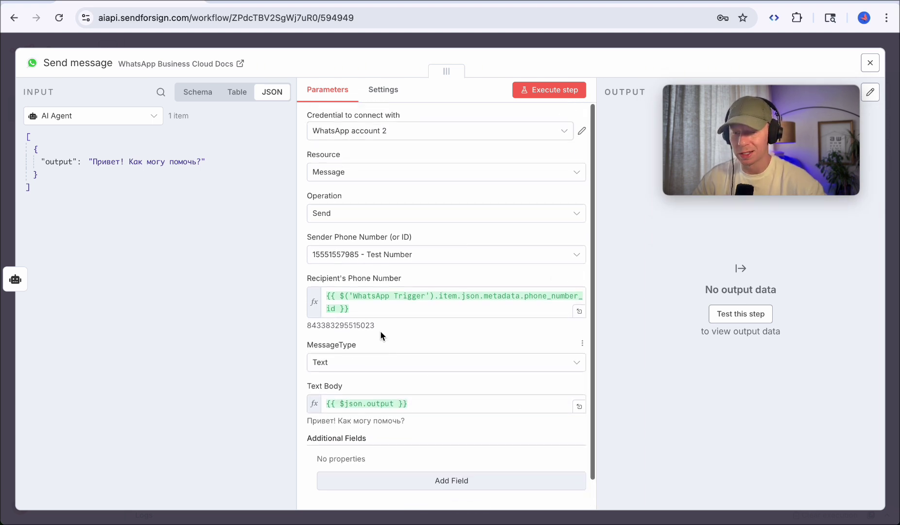
left_click(560, 90)
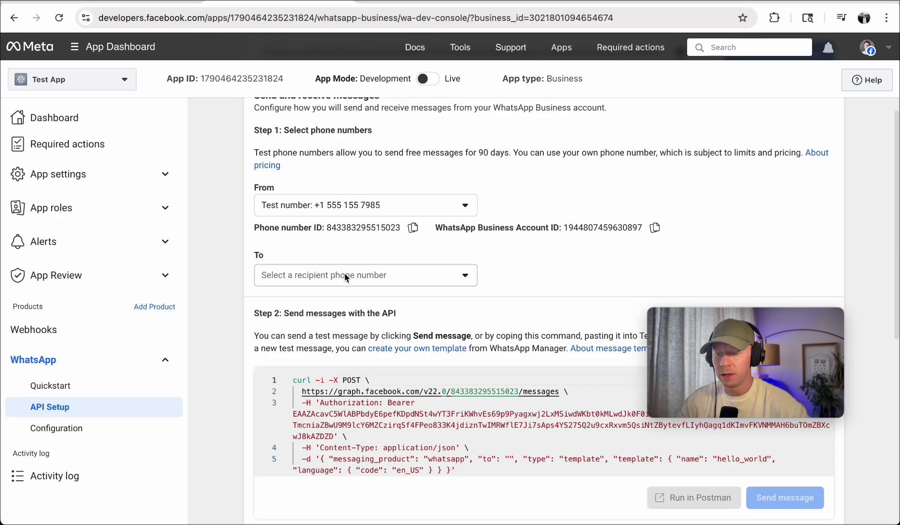
- Open the phone number list management for the test message recipient in the Meta app's API Setup
left_click(345, 275)
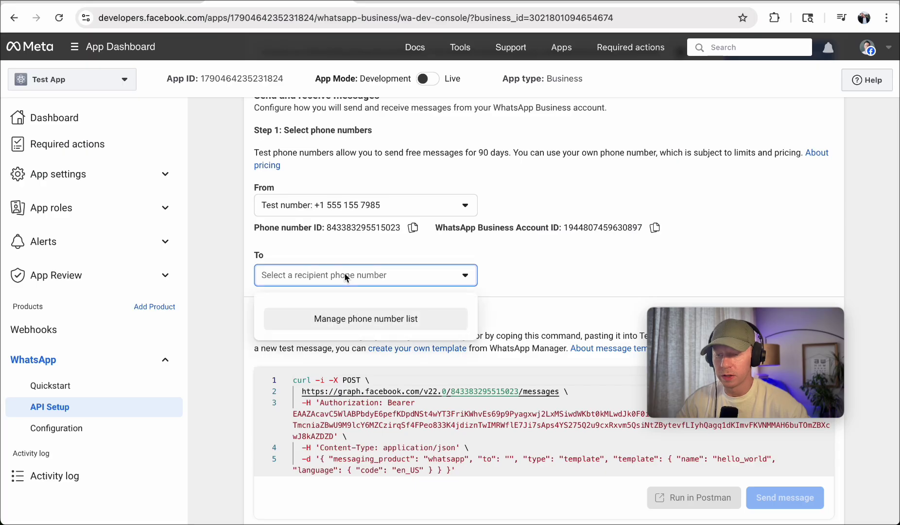
left_click(354, 326)
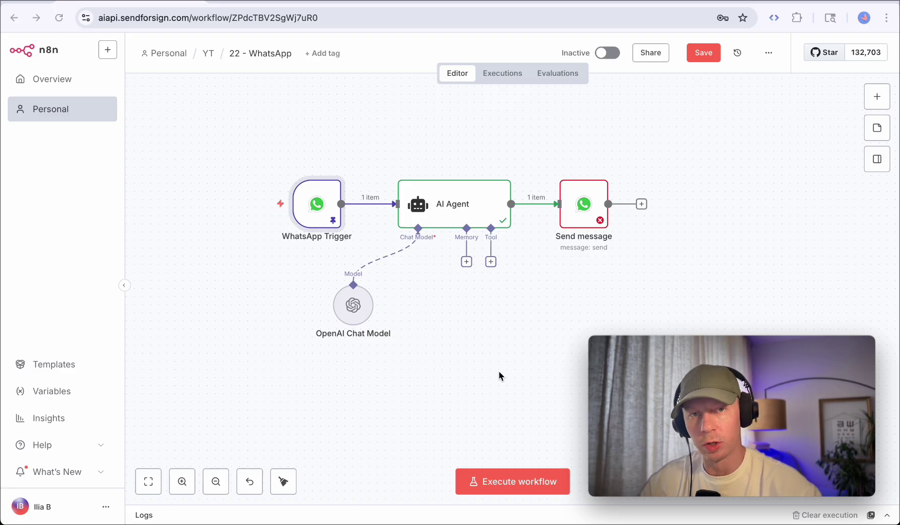
- Switch to the n8n workflow, open the Send message node and execute it again
double_click(461, 200)
key("Escape")
double_click(579, 199)
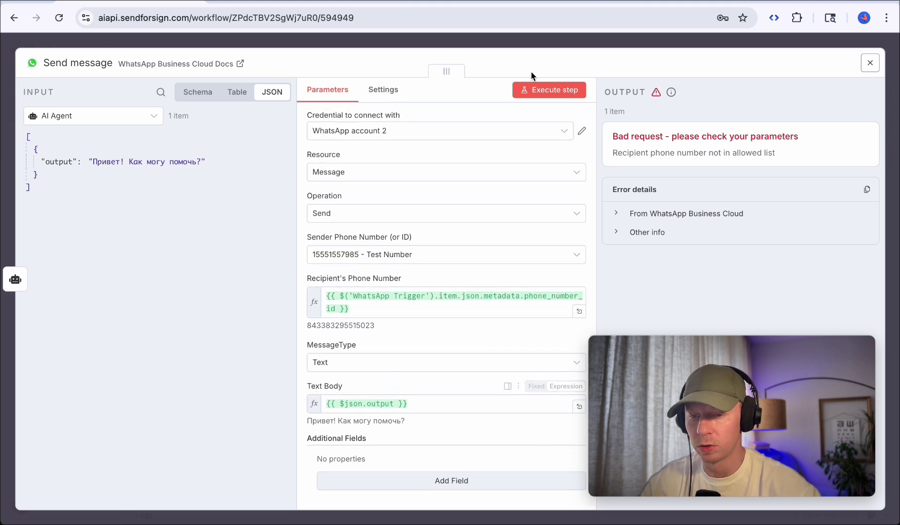
left_click(552, 95)
- Replace the Send message node's Recipient's Phone Number expression with the WhatsApp Trigger's messages[0].from value and execute the node
left_click(368, 310)
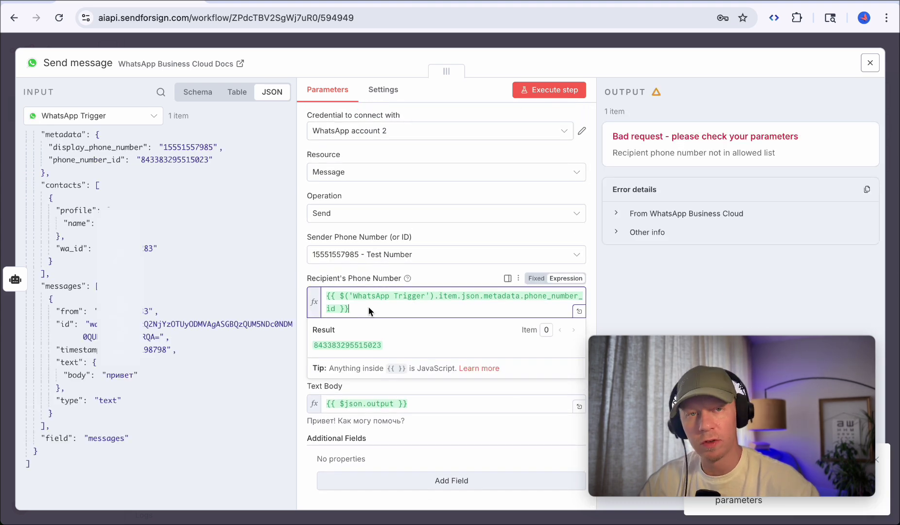
key("ctrl+a")
key("BackSpace")
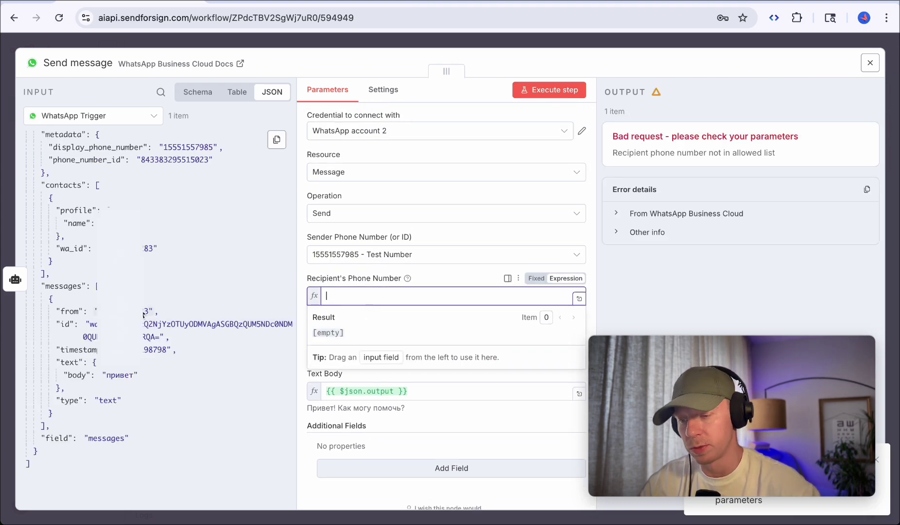
left_click_drag(68, 311, 437, 296)
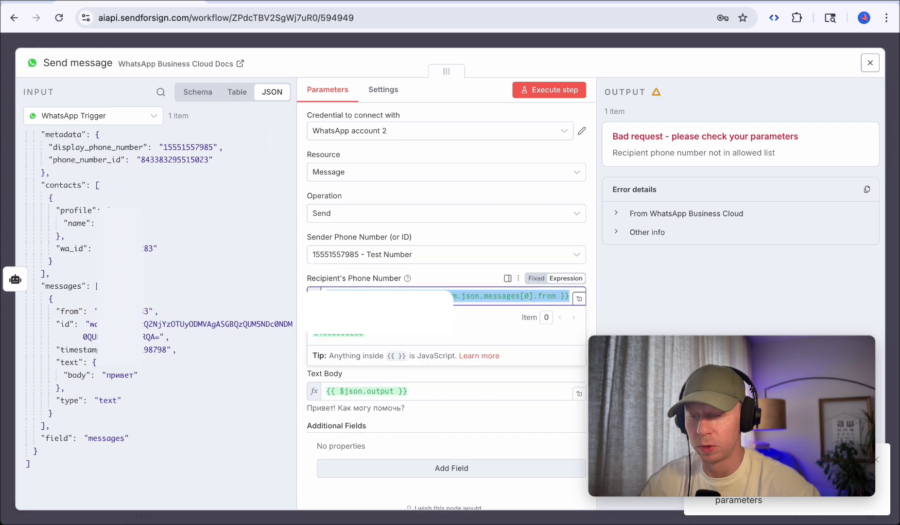
left_click(552, 92)
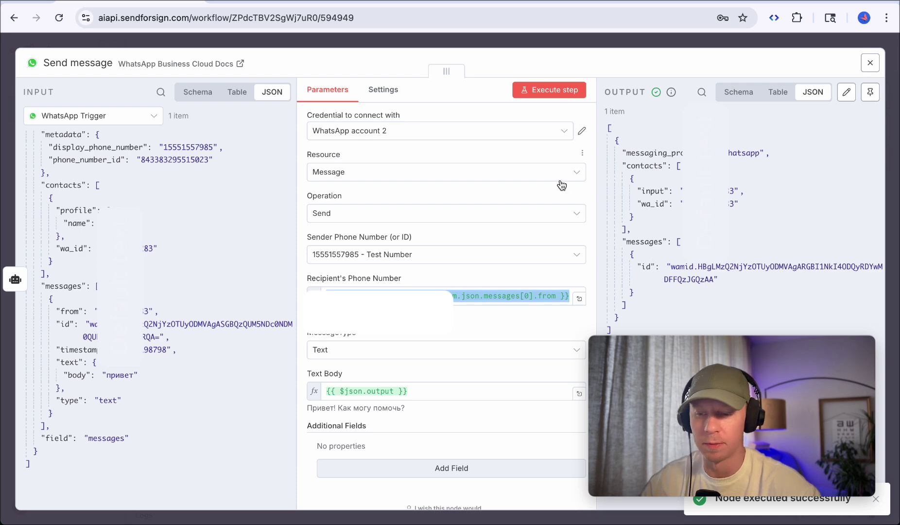
- Check the WhatsApp chat for the agent's reply and view the App Mode explanation in the Meta app dashboard
key("super+Tab")
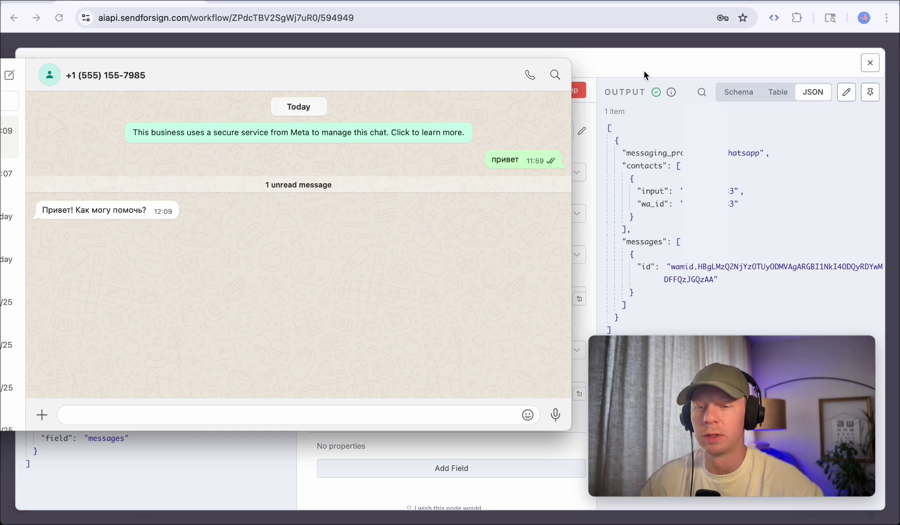
key("super+Tab")
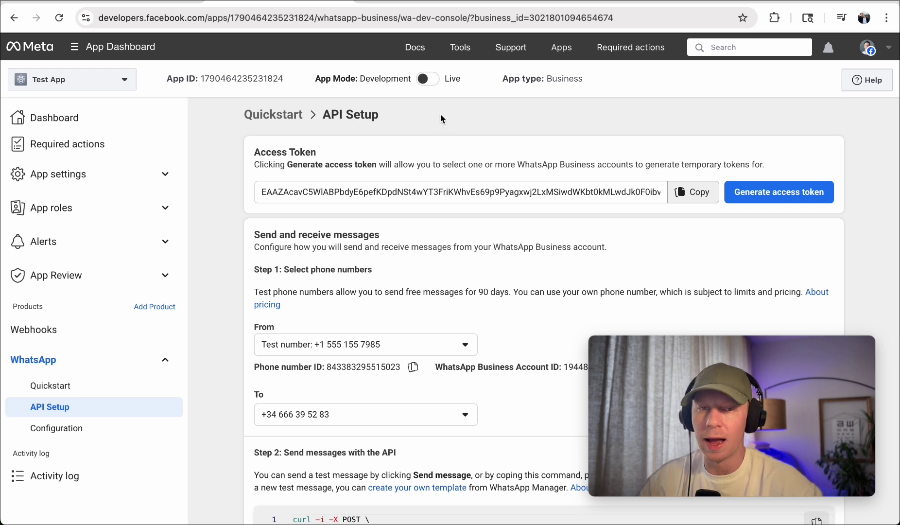
mouse_move(427, 84)
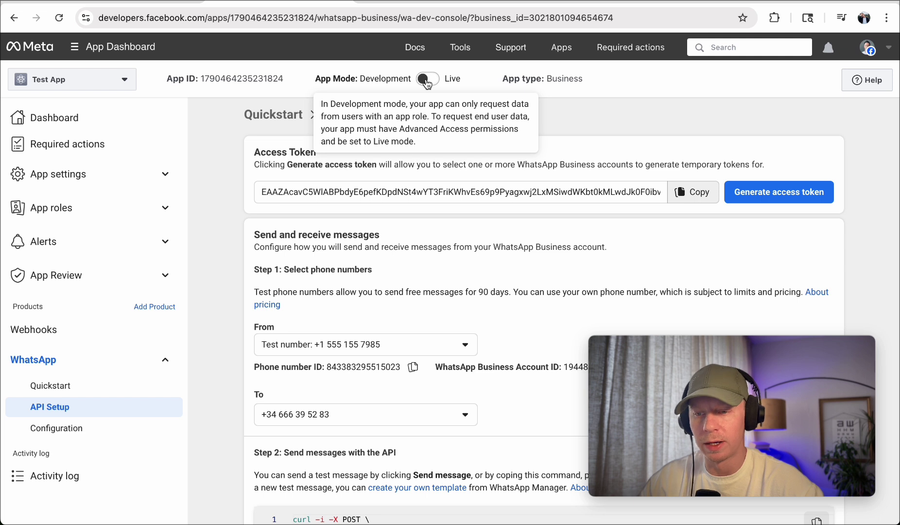